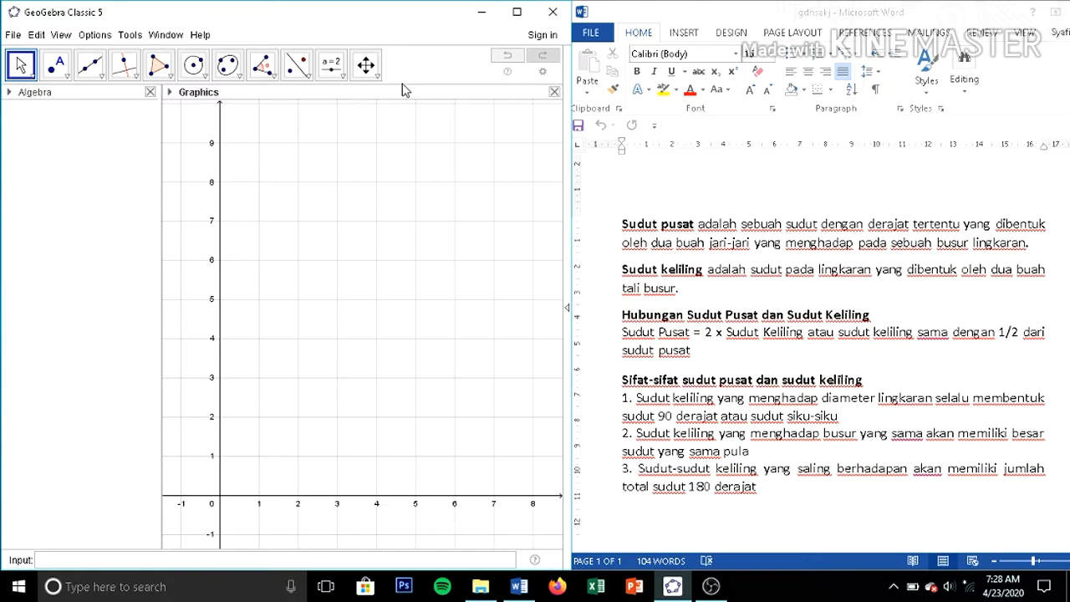
- Draw a circle centred at (2, 2) through a point at about (3.78, 1.14)
left_click(194, 71)
left_click(194, 71)
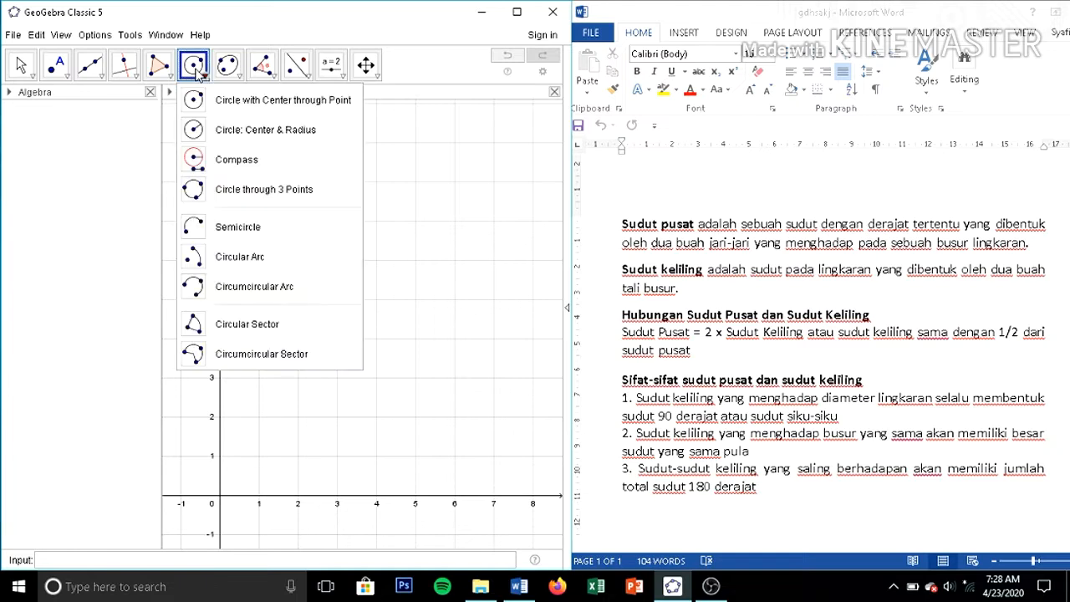
left_click(210, 107)
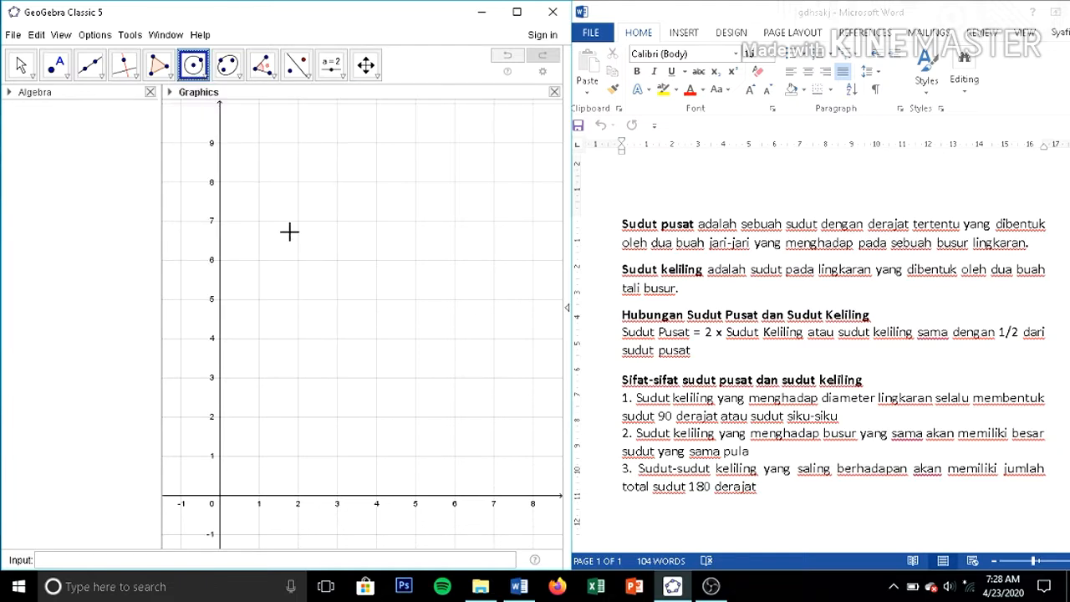
left_click(298, 416)
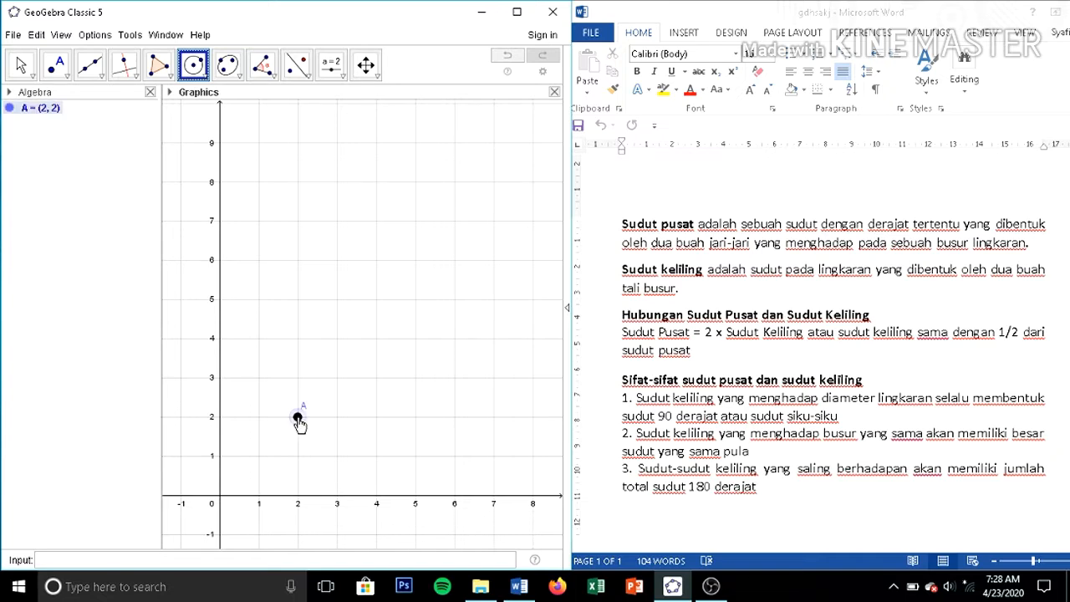
left_click(367, 451)
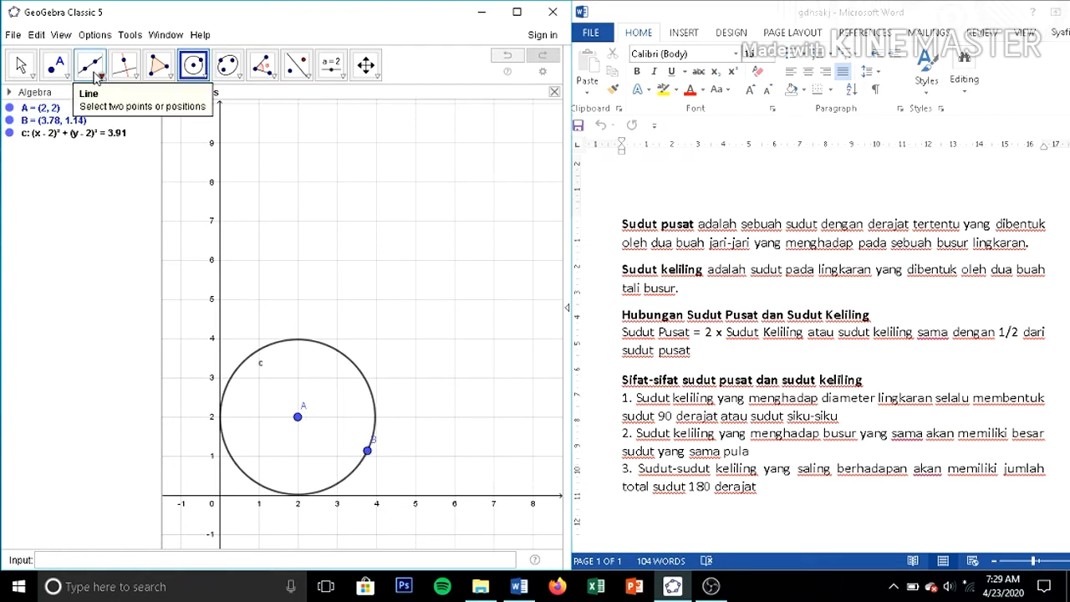
- Draw two radius segments from centre A, one to point B and one to a point on the circle at about (2, 0.02)
left_click(101, 73)
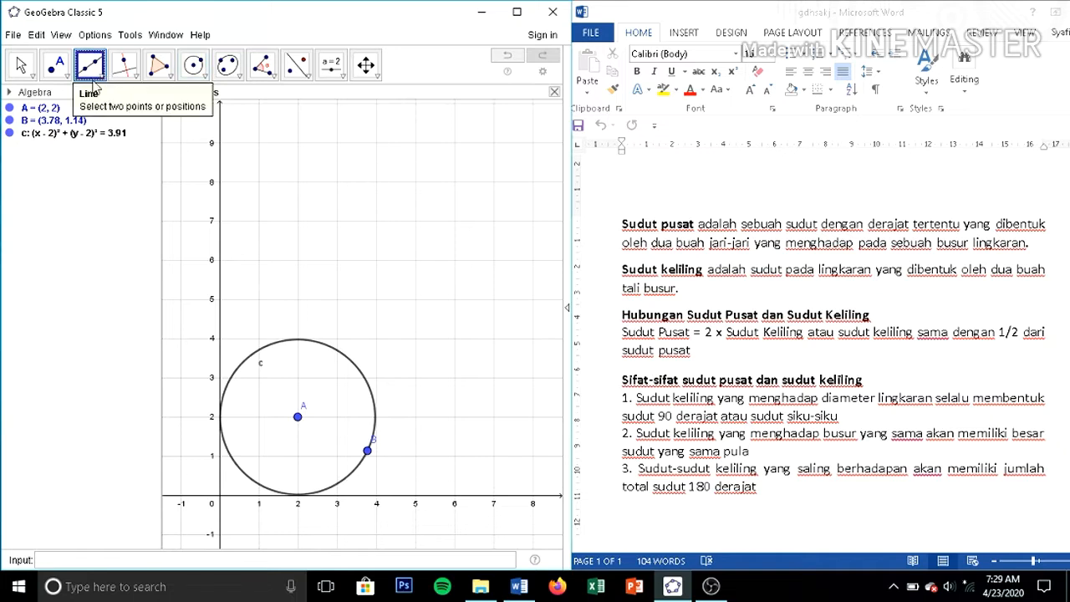
left_click(91, 72)
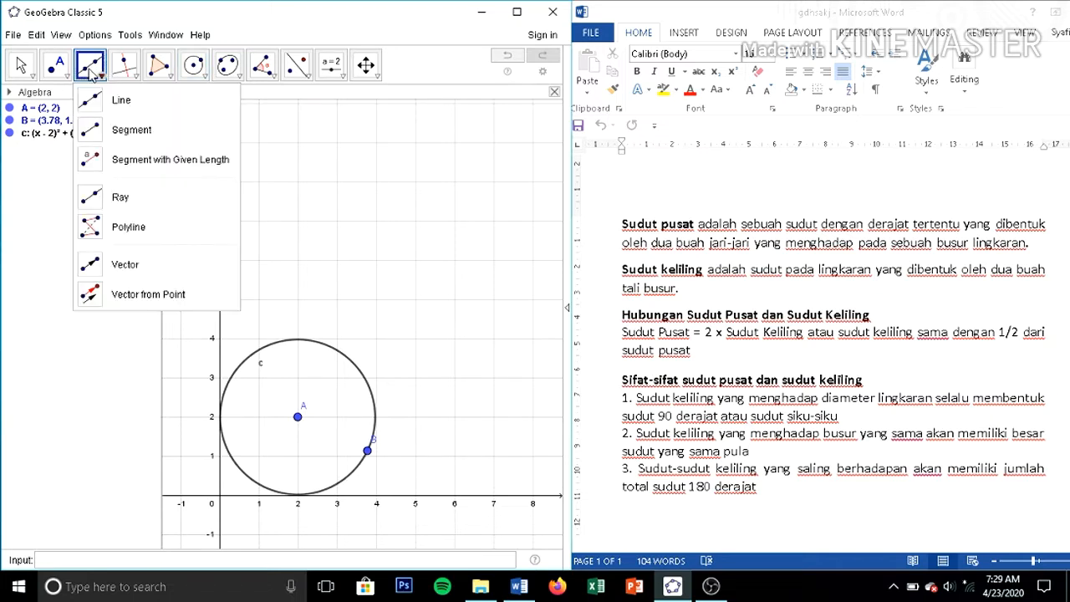
left_click(105, 129)
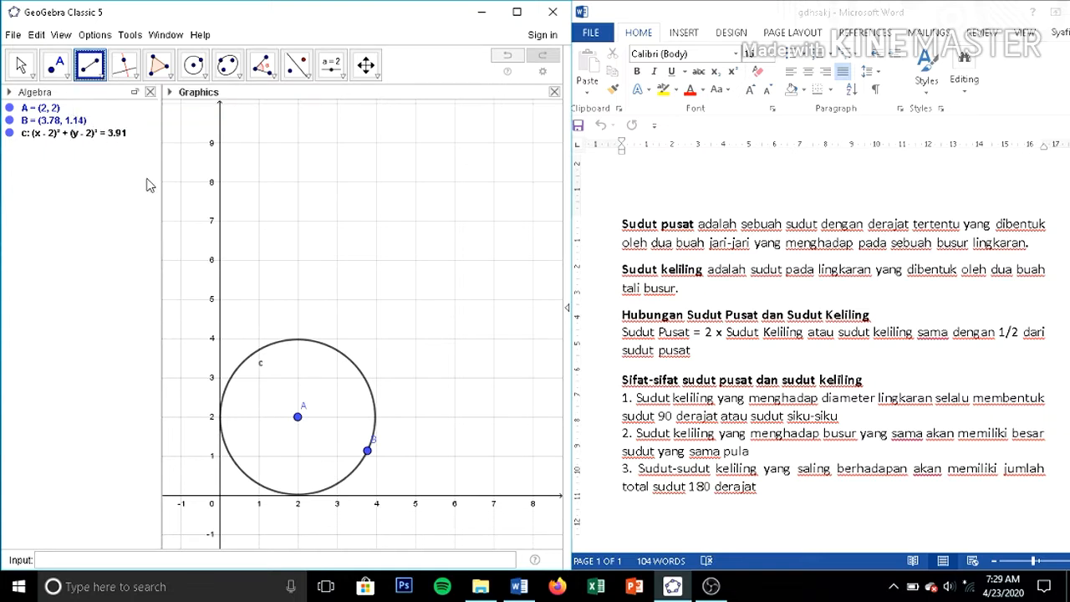
left_click(298, 416)
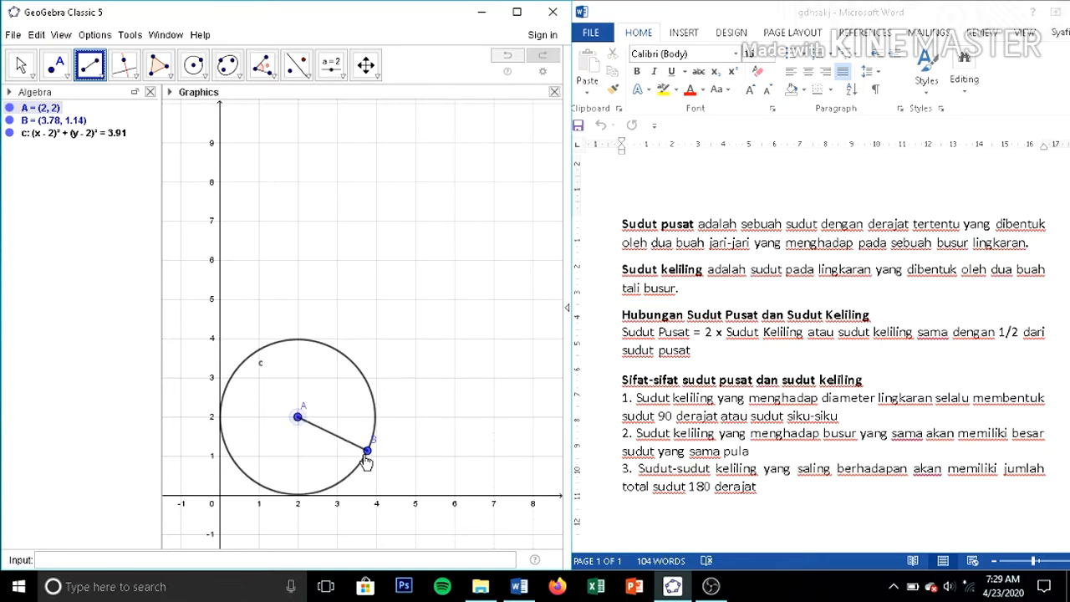
left_click(368, 452)
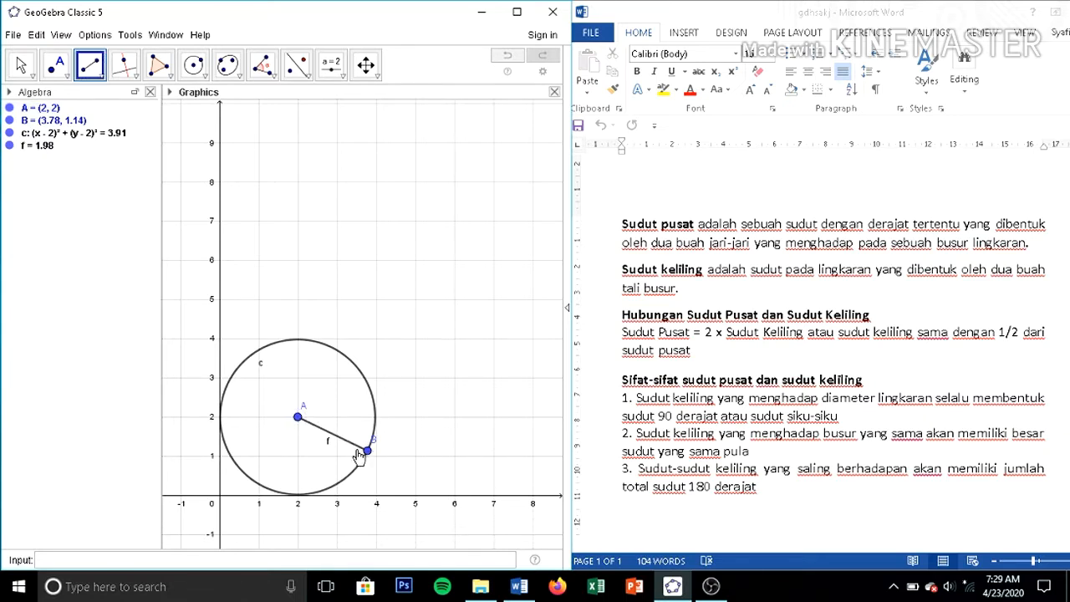
left_click(298, 418)
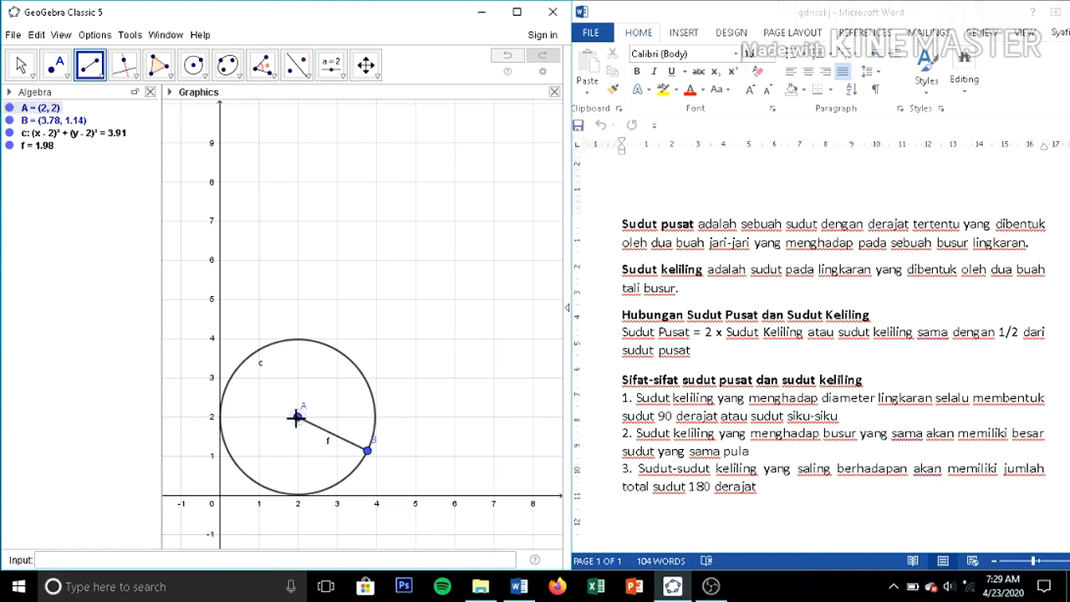
left_click(298, 496)
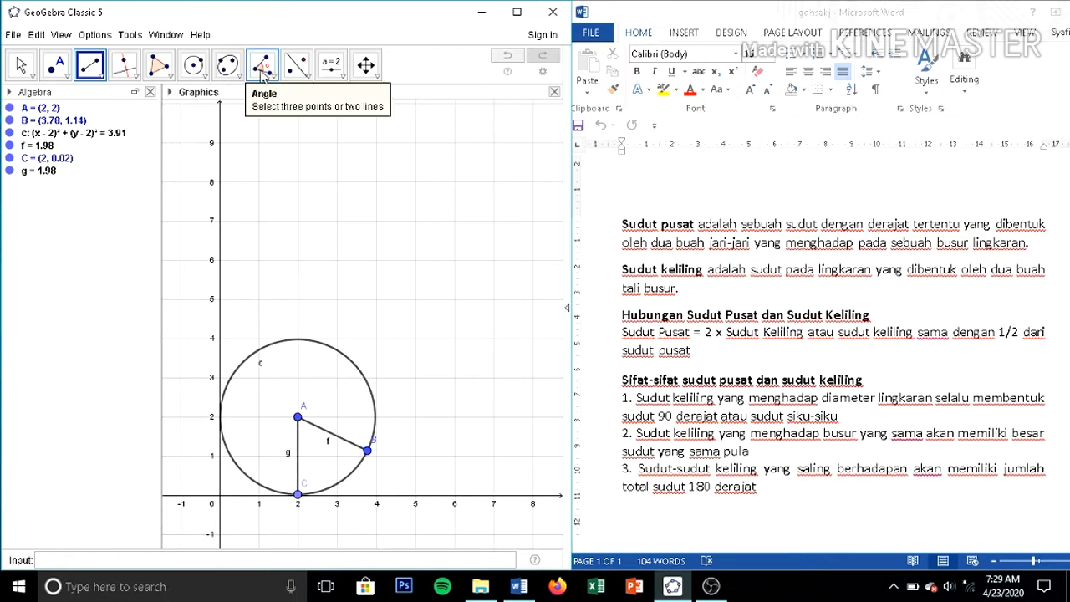
- Mark the central angle at A between points C and B with the Angle tool
left_click(262, 65)
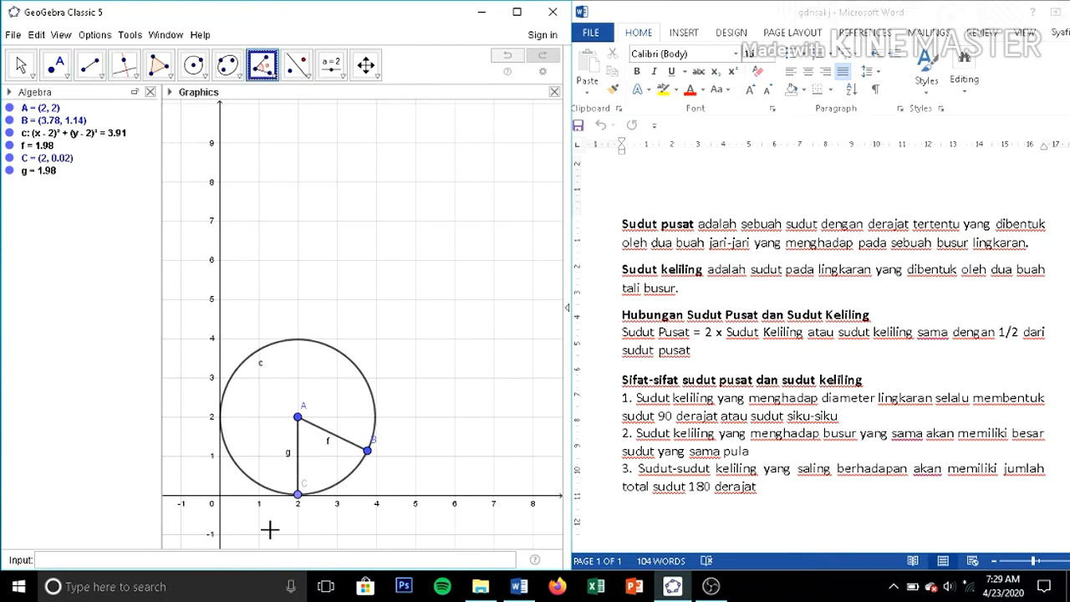
left_click(298, 495)
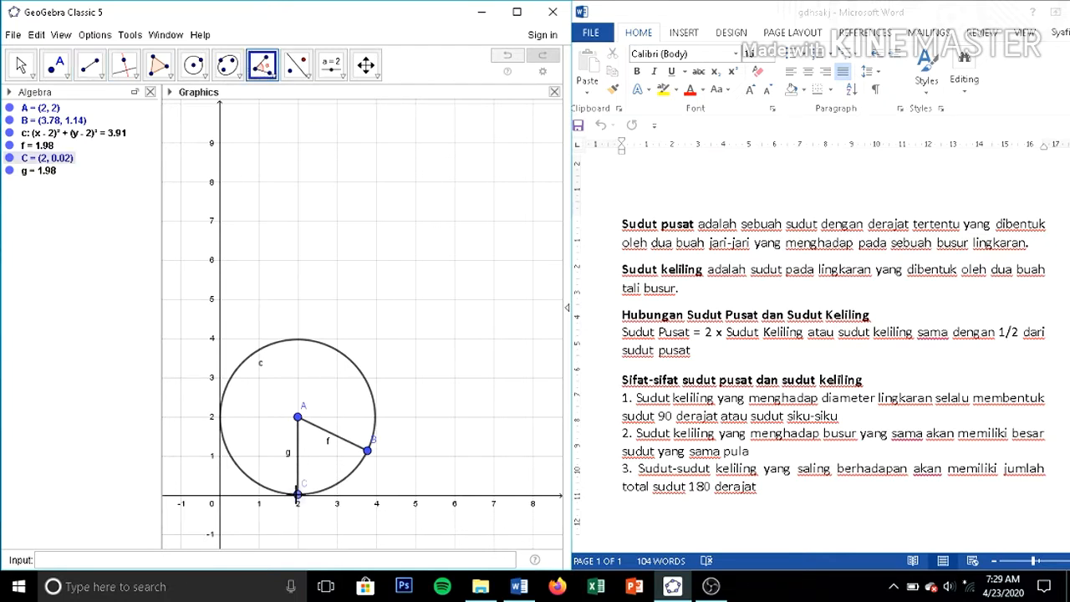
left_click(298, 417)
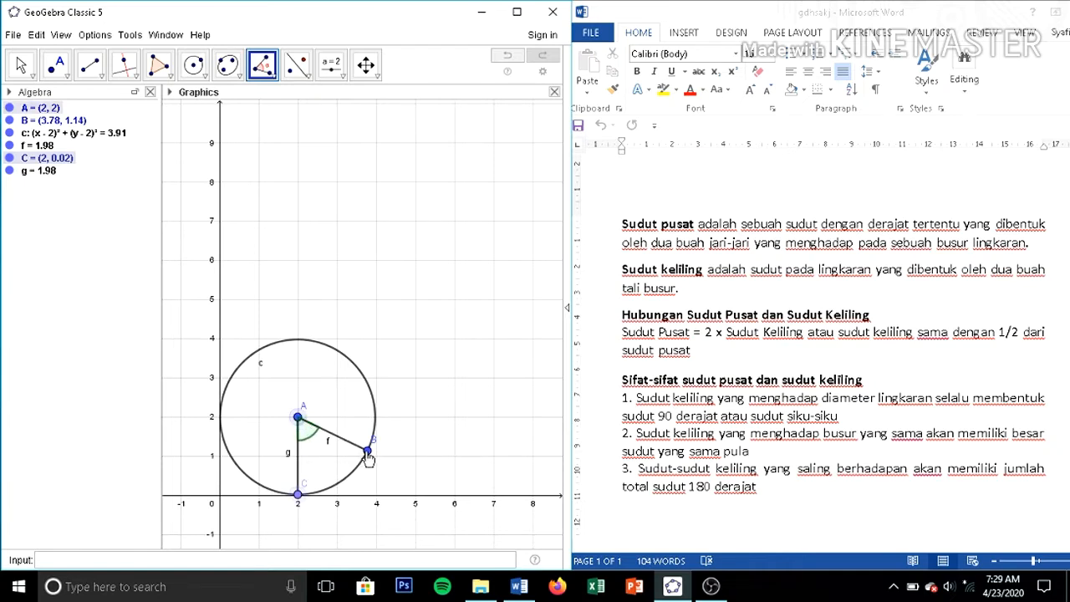
left_click(367, 451)
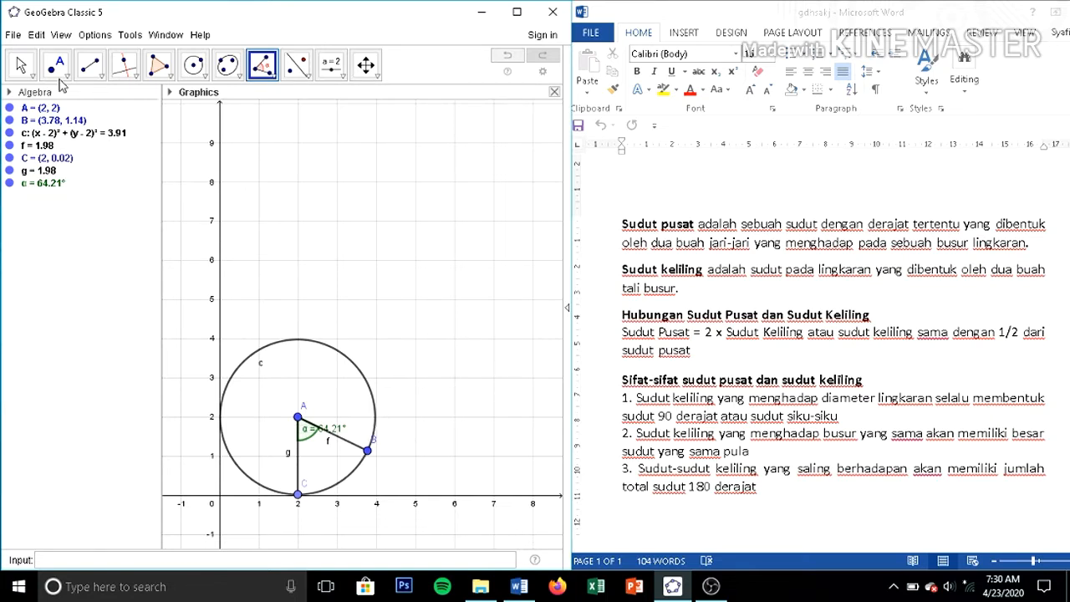
- Draw a second circle above the first, centred at (2, 8) through a point at about (3.82, 7.24)
left_click(21, 67)
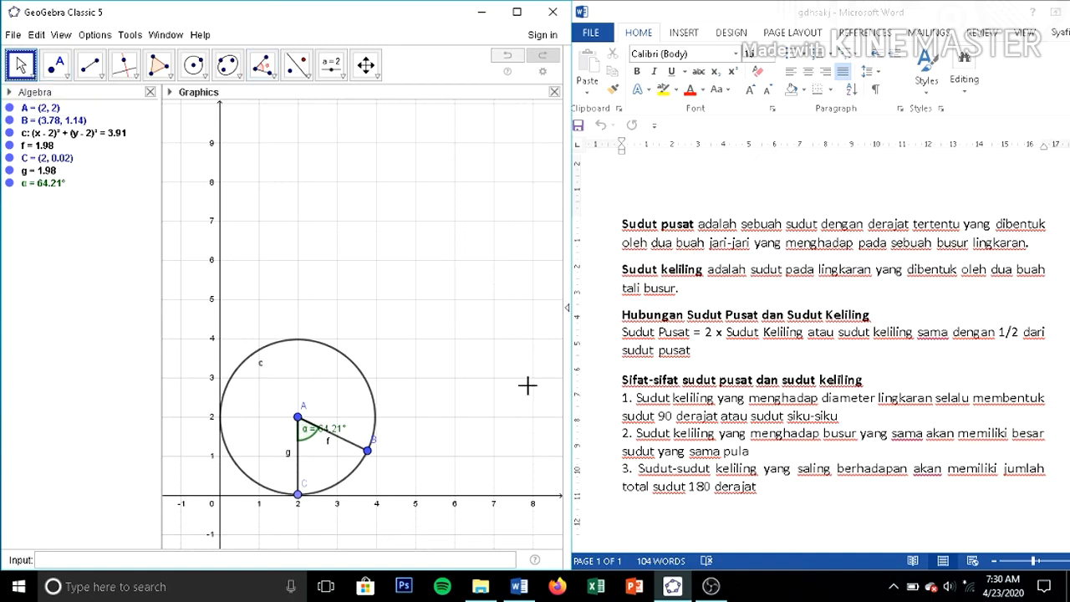
left_click_drag(490, 351, 483, 408)
left_click(198, 69)
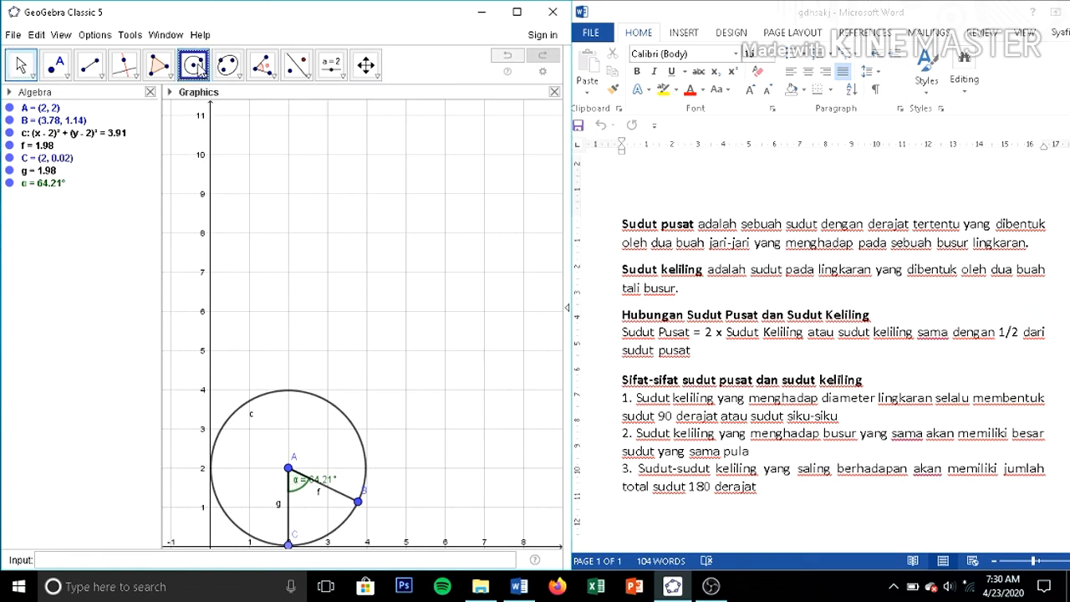
left_click(289, 232)
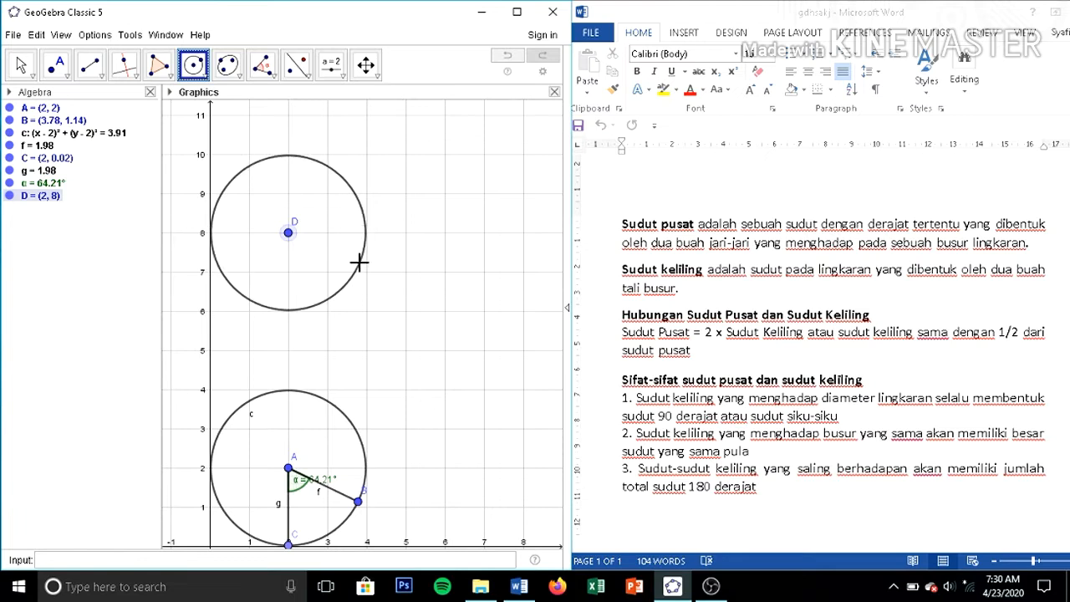
left_click(359, 263)
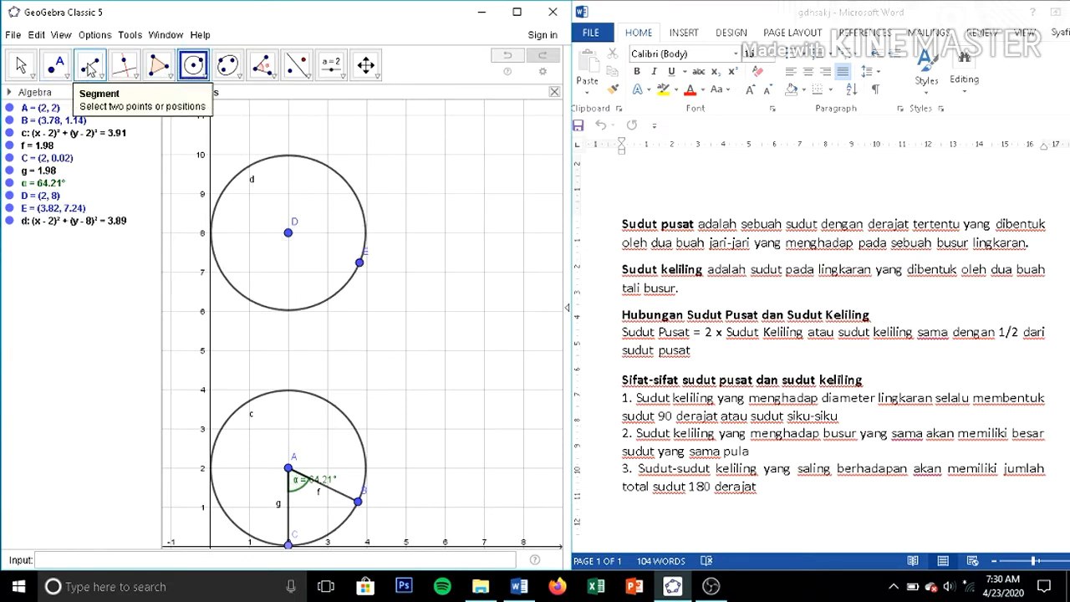
- Draw a chord from E to about (0.9, 9.63) on the upper circle and another from there to about (1.7, 6.05)
left_click(89, 67)
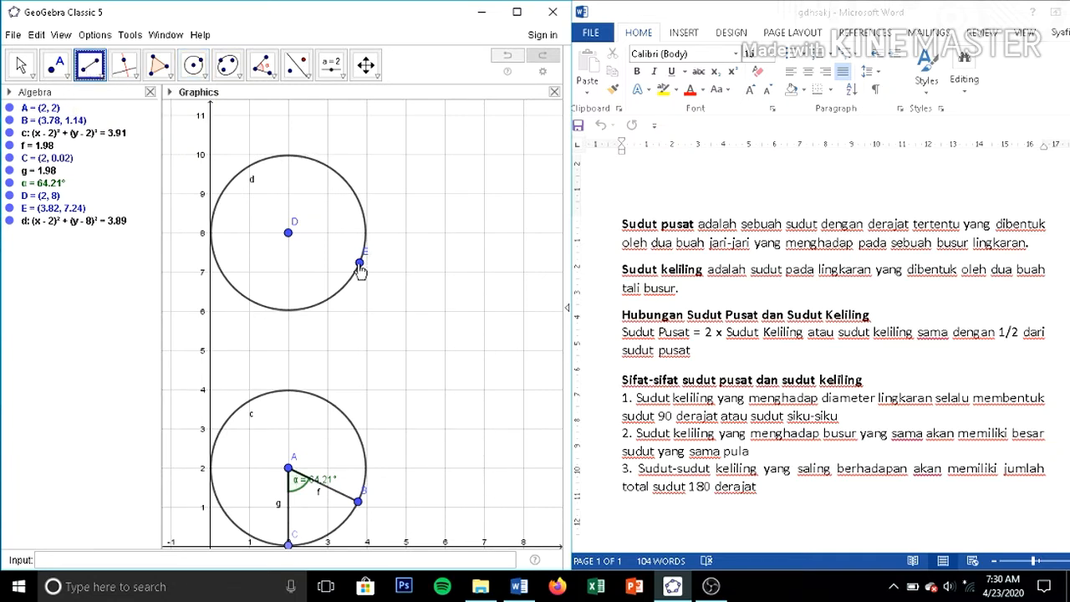
left_click(359, 263)
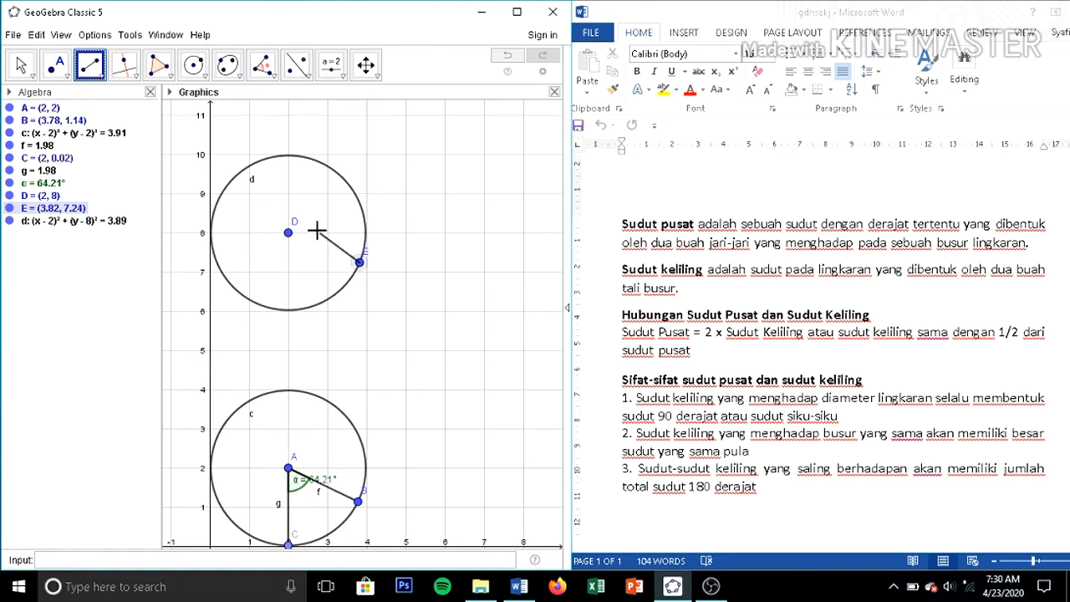
left_click(246, 171)
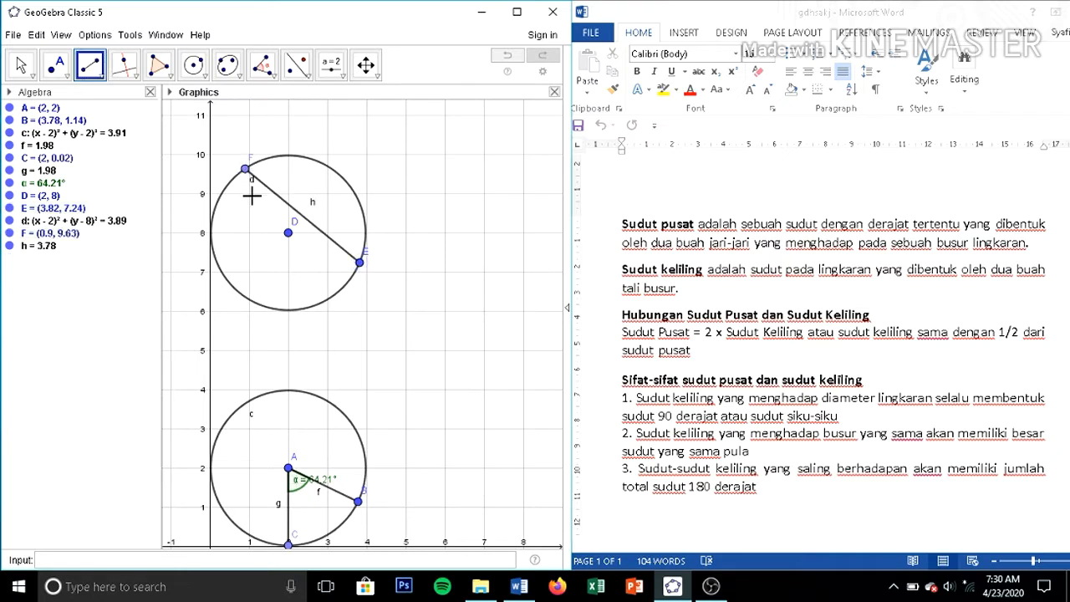
left_click(244, 169)
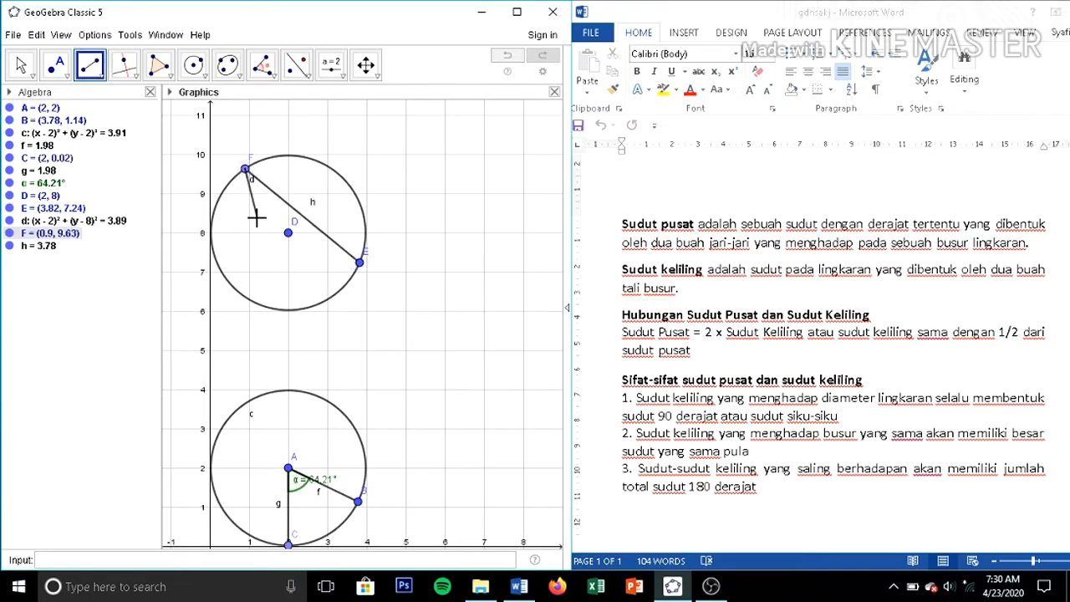
left_click(276, 310)
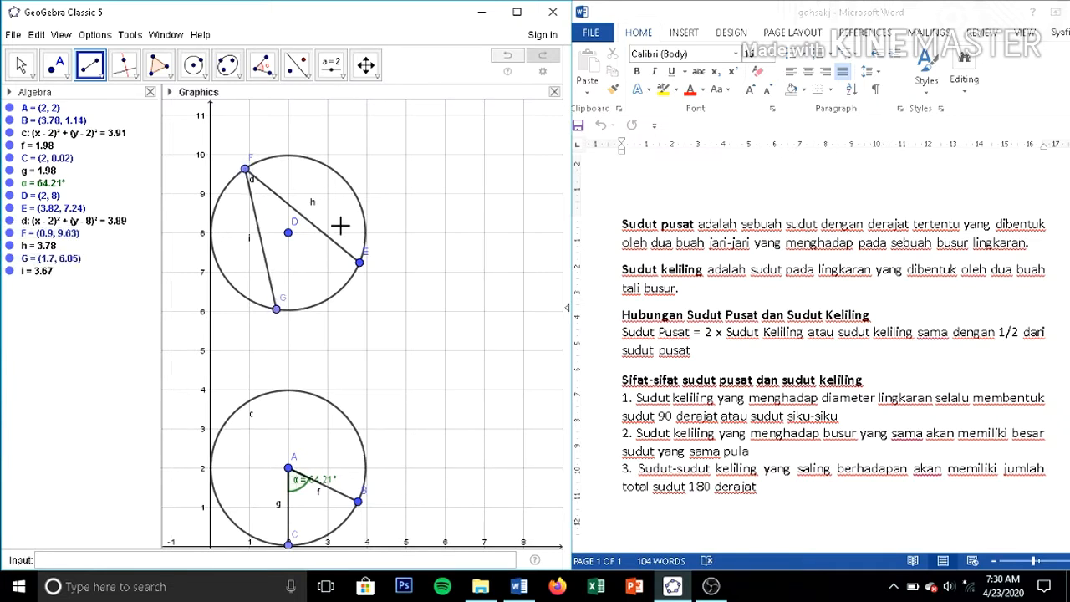
- Mark the inscribed angle at F between points G and E on the upper circle
left_click(261, 64)
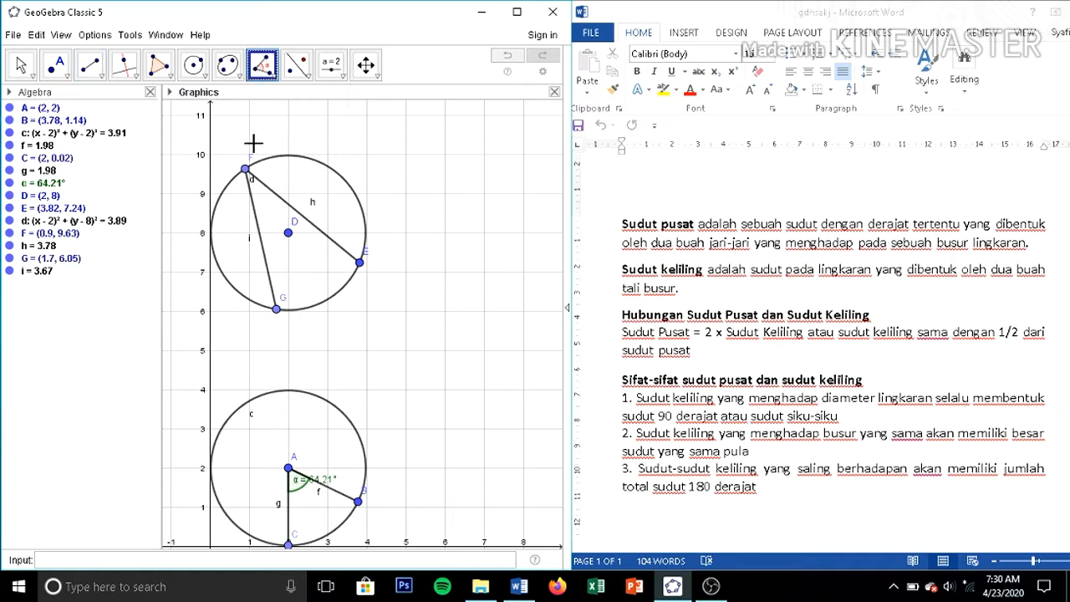
left_click(277, 309)
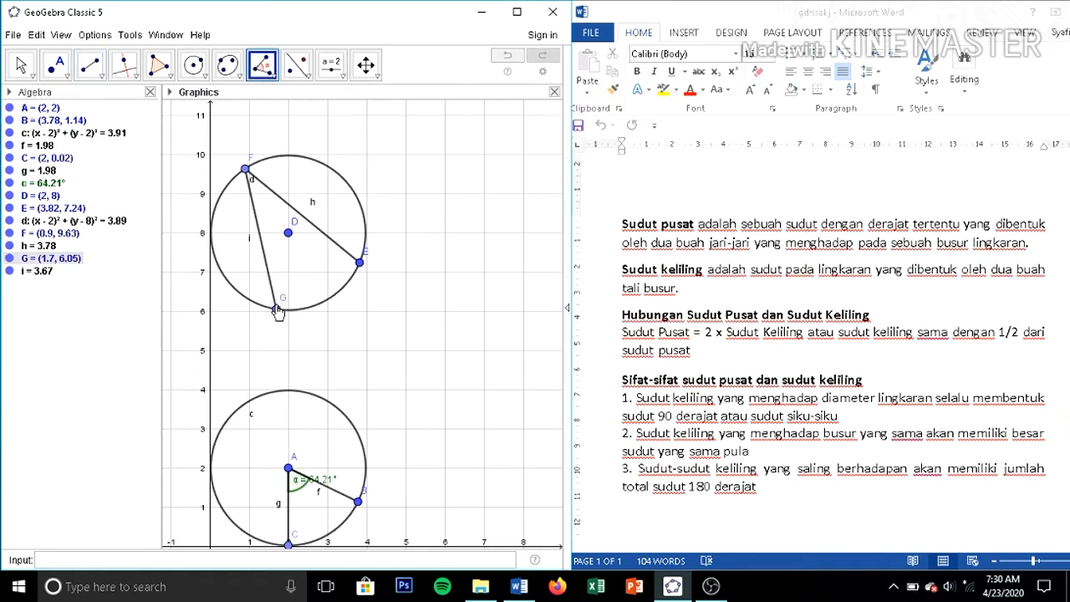
left_click(245, 169)
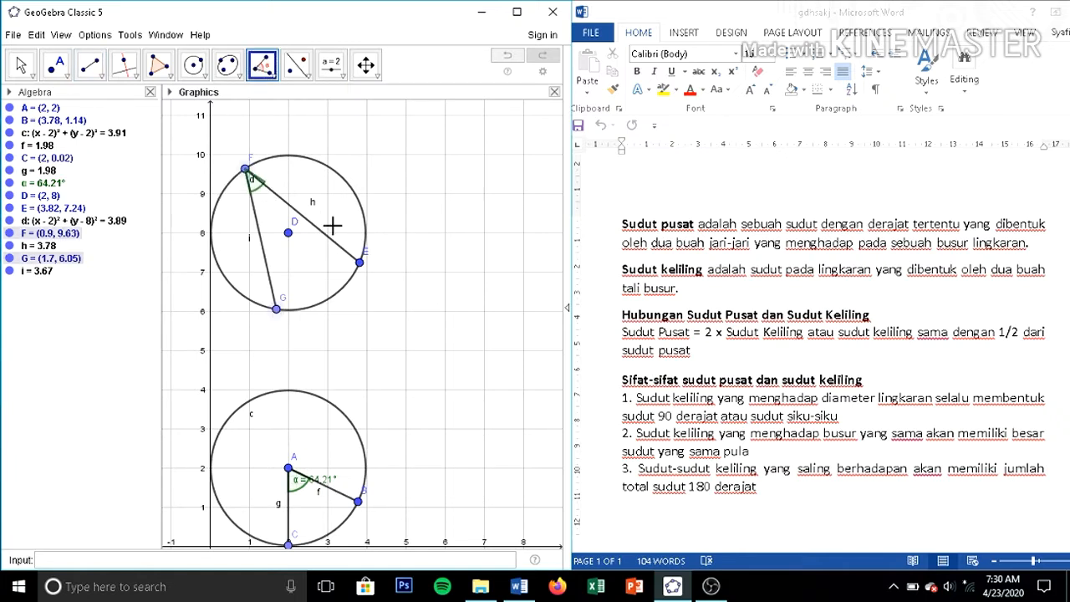
left_click(361, 265)
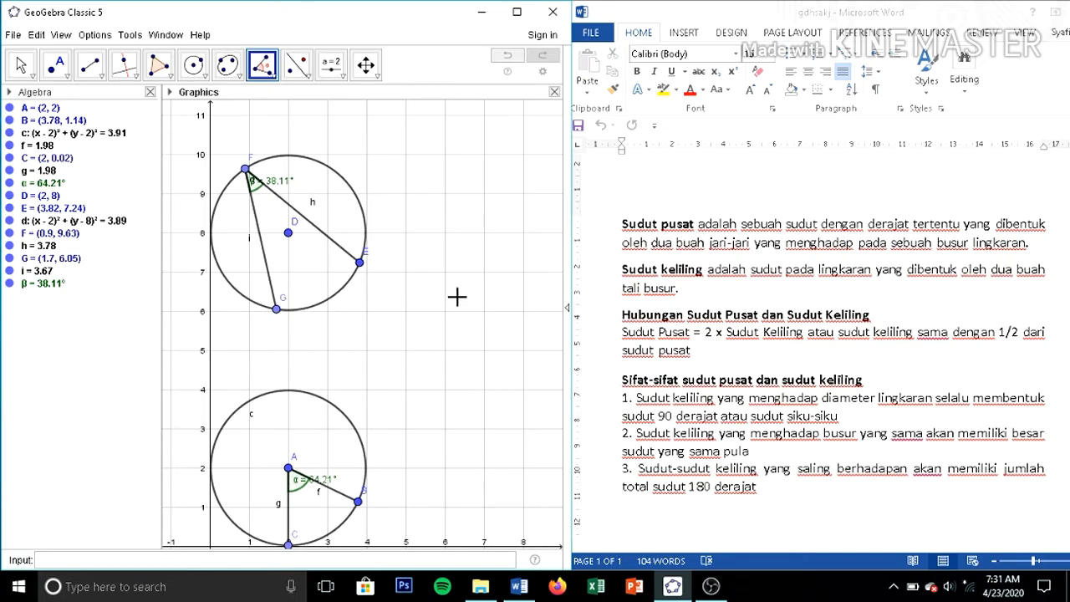
- Draw a larger circle in the empty area beside the others, centred at (8, 3) through a point at about (10.82, 2)
left_click(21, 64)
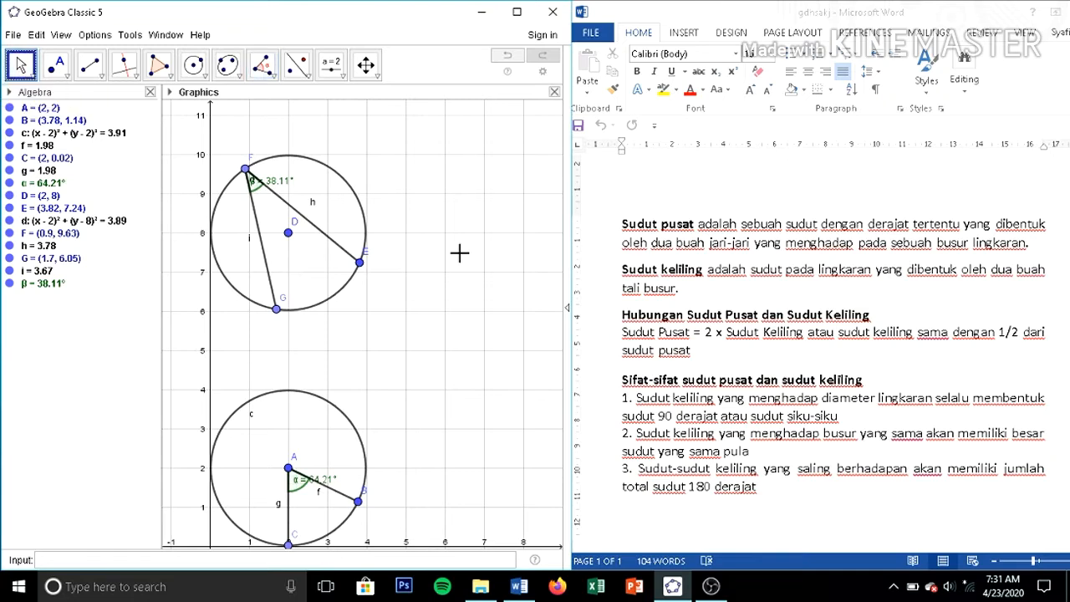
left_click_drag(435, 248, 329, 234)
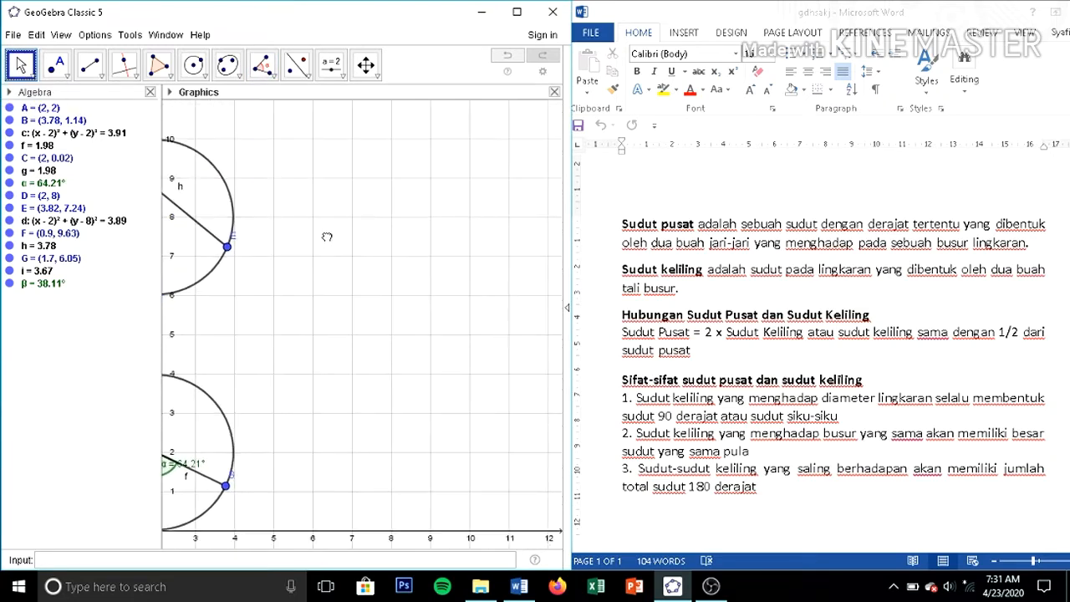
left_click(194, 69)
left_click(193, 66)
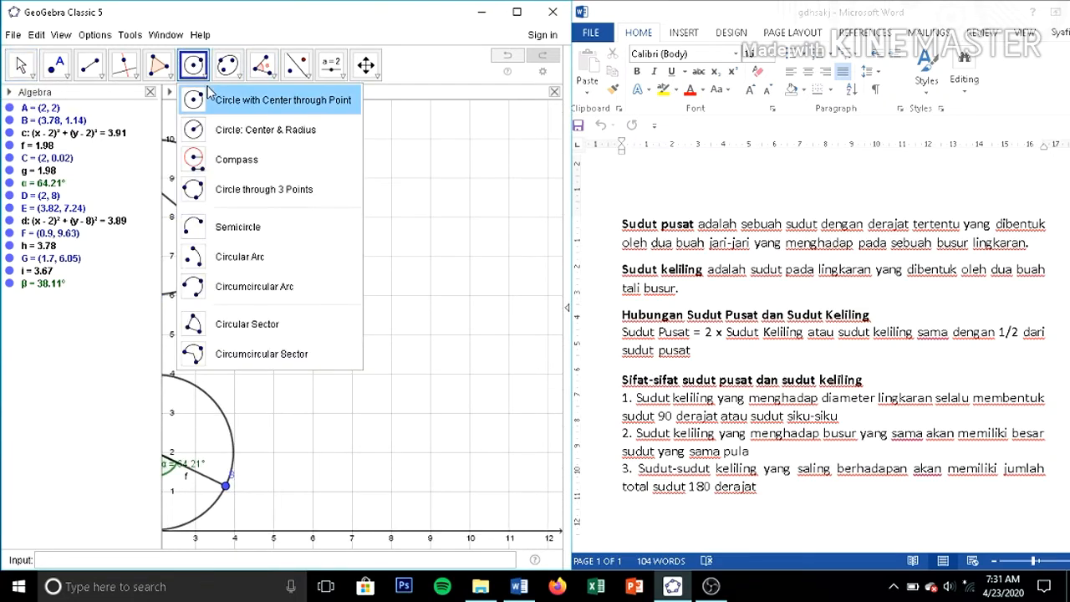
left_click(211, 99)
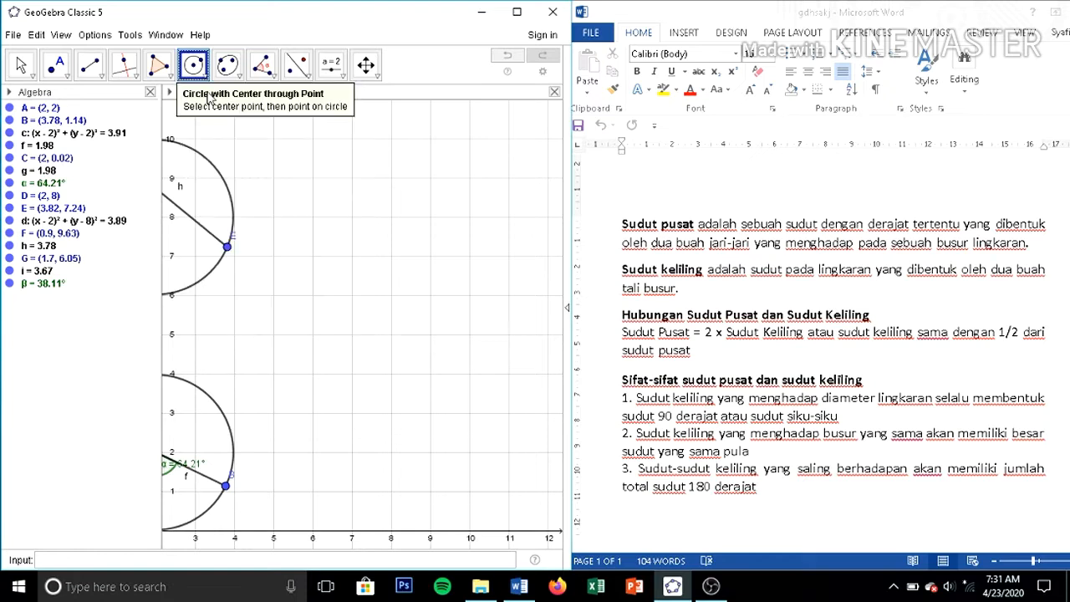
left_click(392, 414)
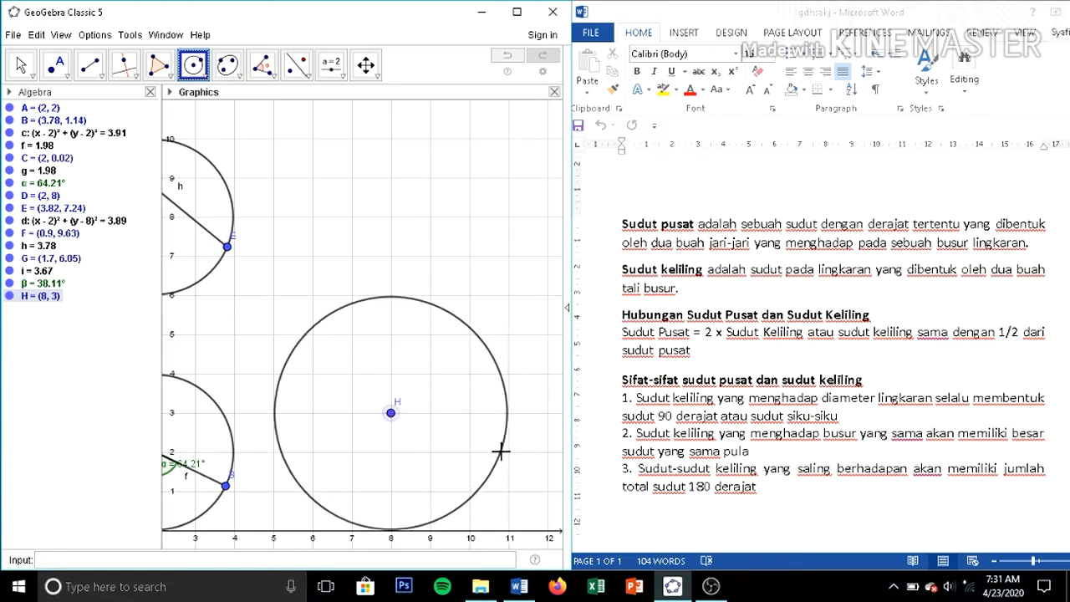
left_click(500, 453)
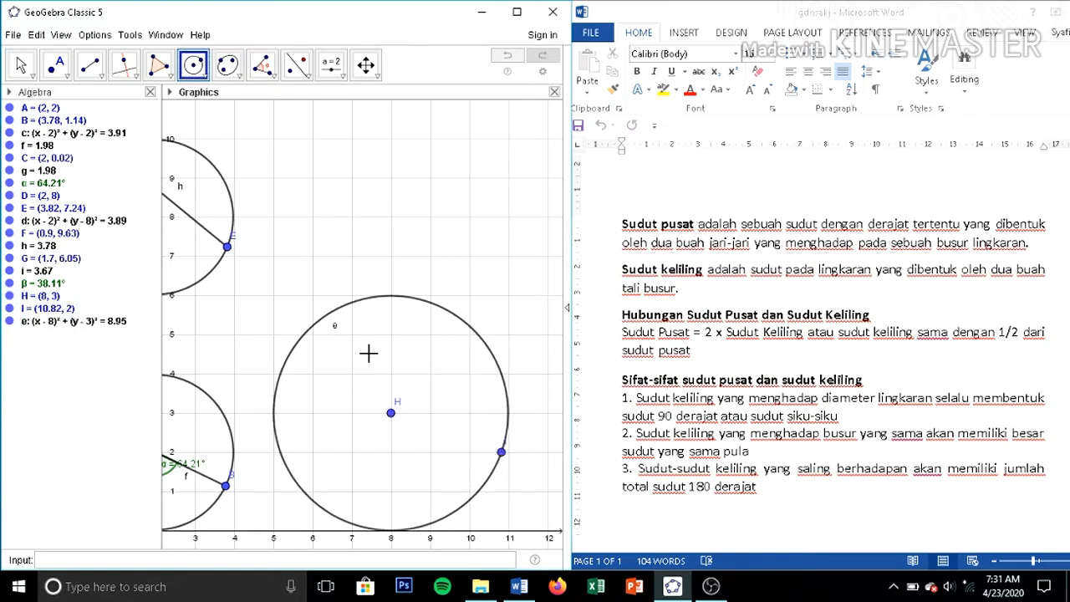
- Draw two radii of the large circle from centre H, to about (10.99, 3) and about (8, 0.01)
left_click(90, 64)
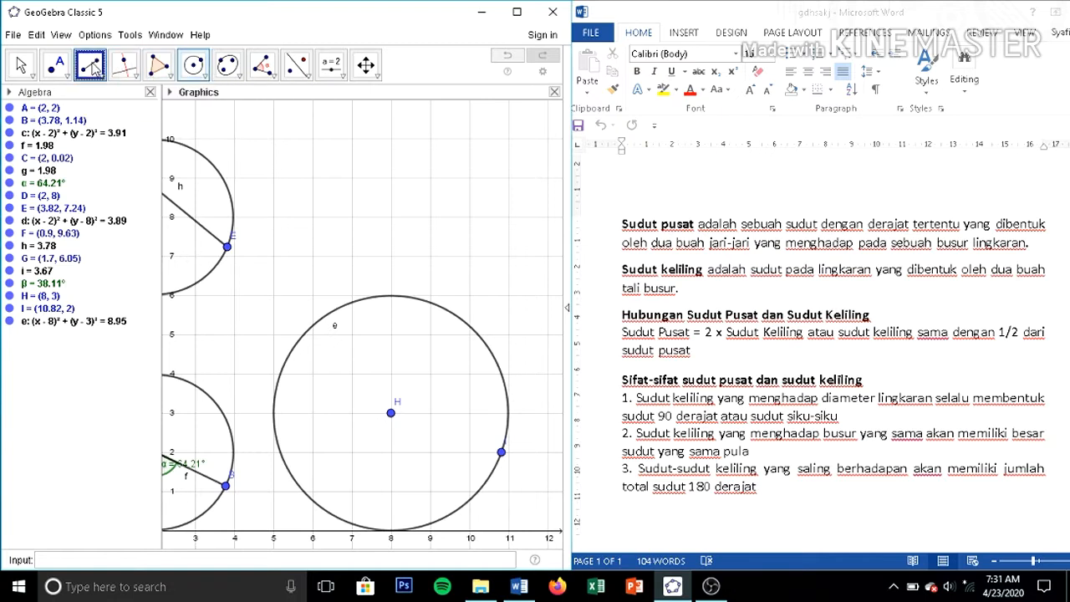
left_click(390, 412)
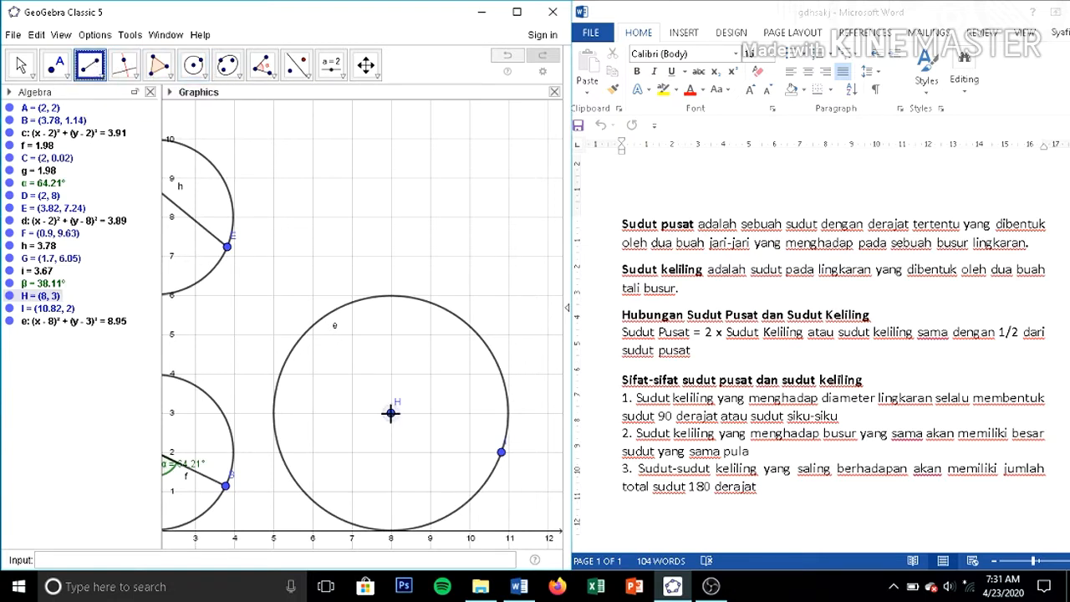
left_click(509, 413)
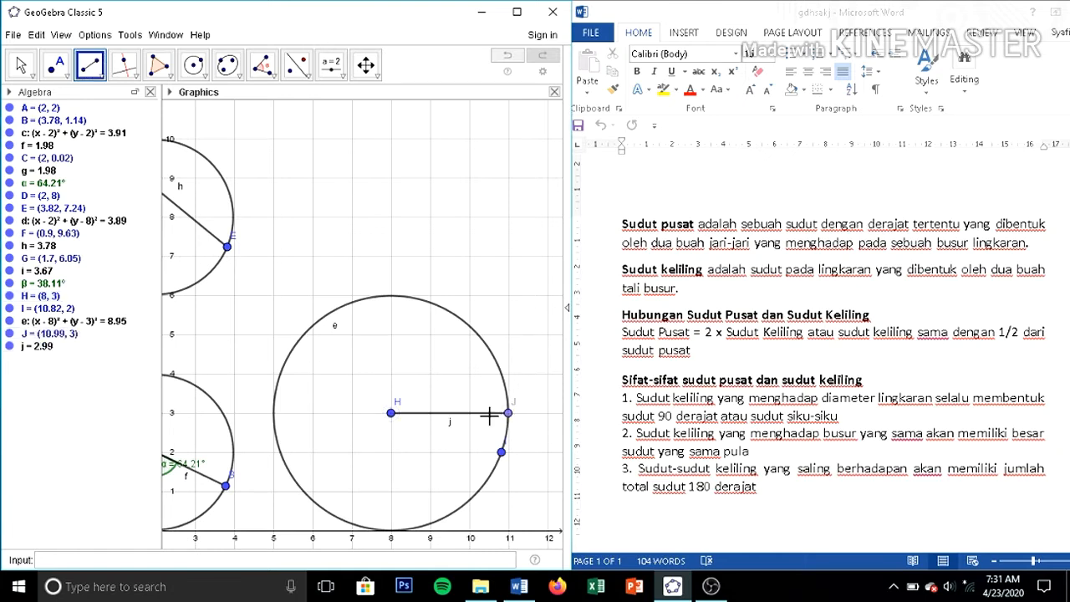
left_click(390, 412)
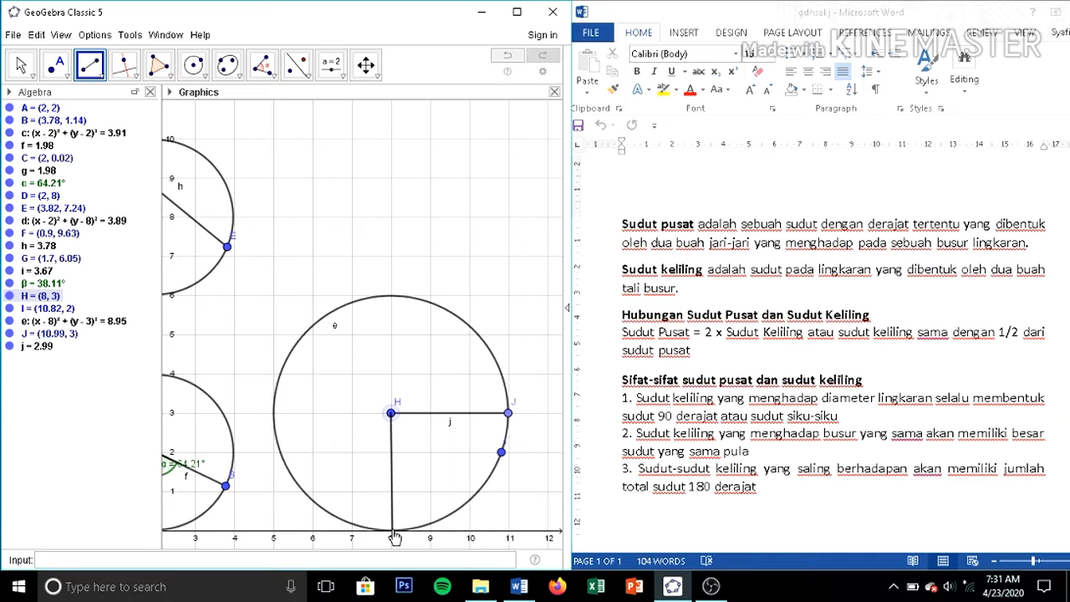
left_click(392, 530)
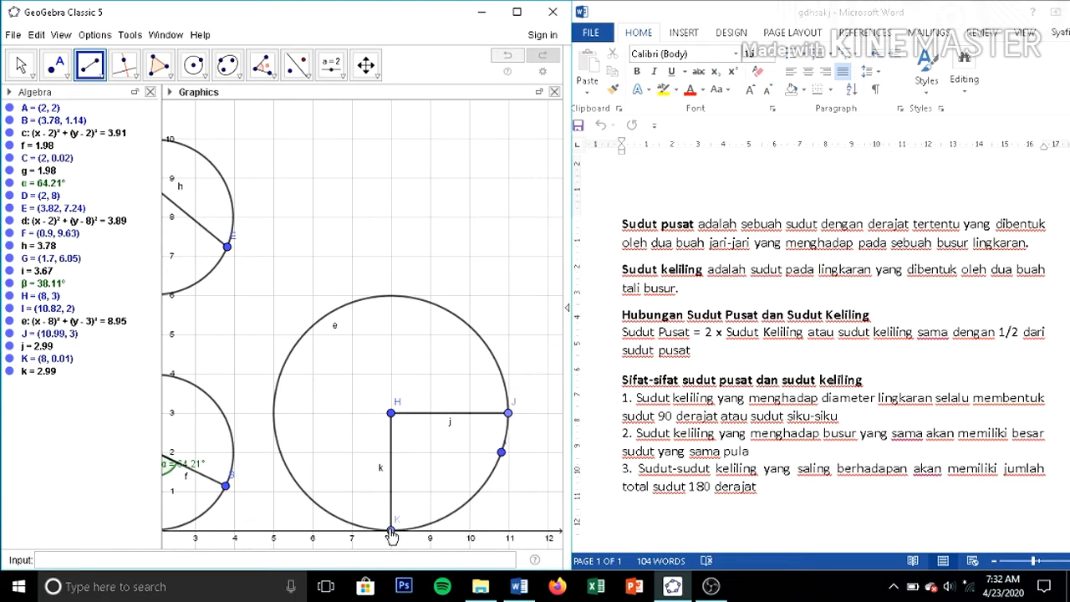
- Draw a chord from K to about (6.15, 5.35) on the large circle and another from there to J
left_click(392, 532)
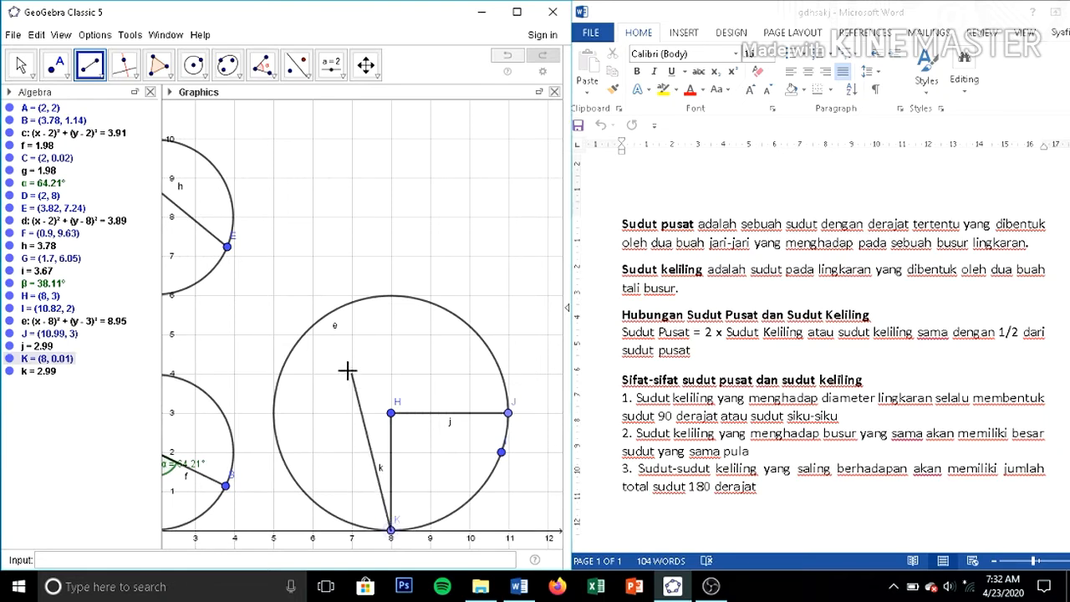
left_click(320, 323)
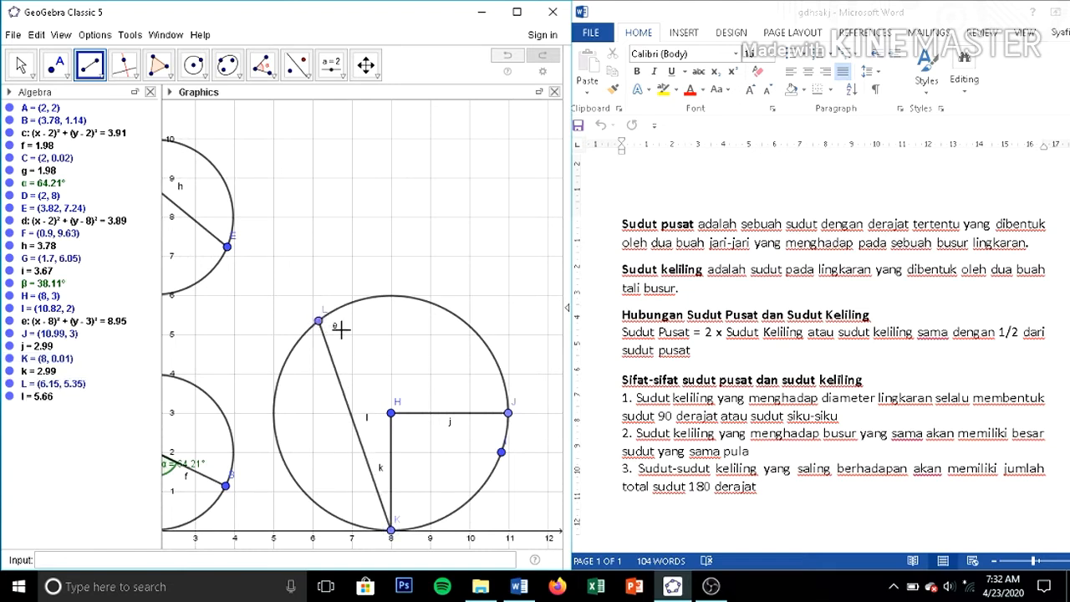
left_click(320, 322)
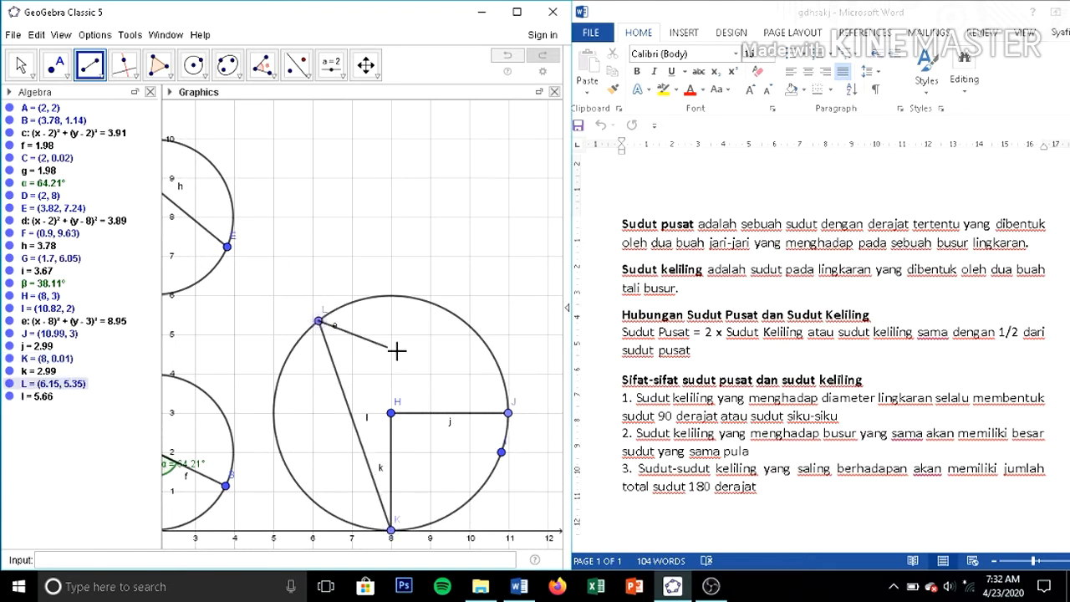
left_click(509, 414)
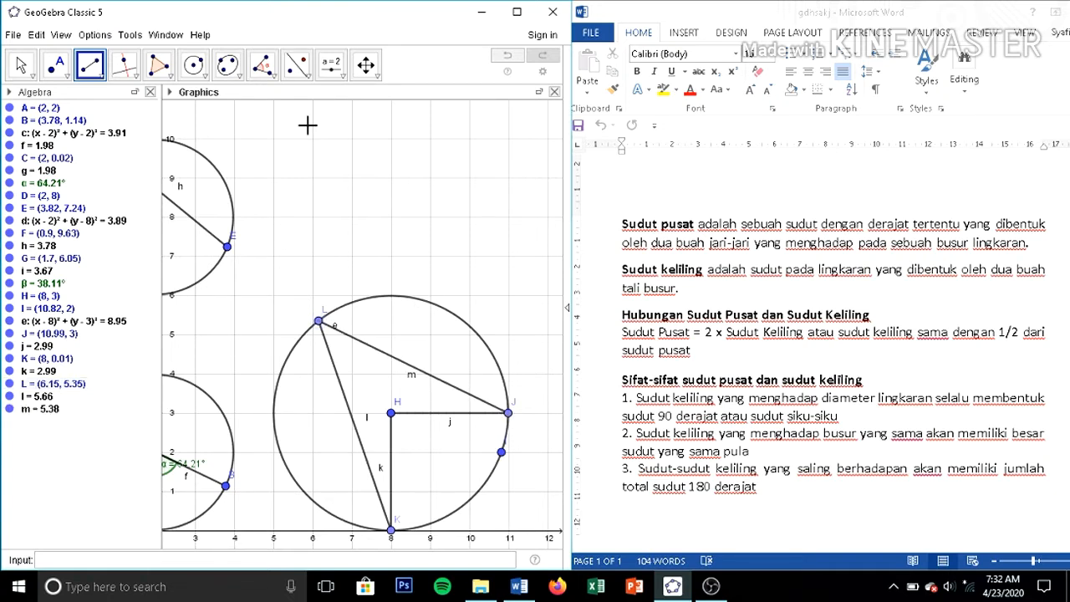
- Mark the central angle at H and the inscribed angle at L, both between points K and J on the large circle
left_click(261, 69)
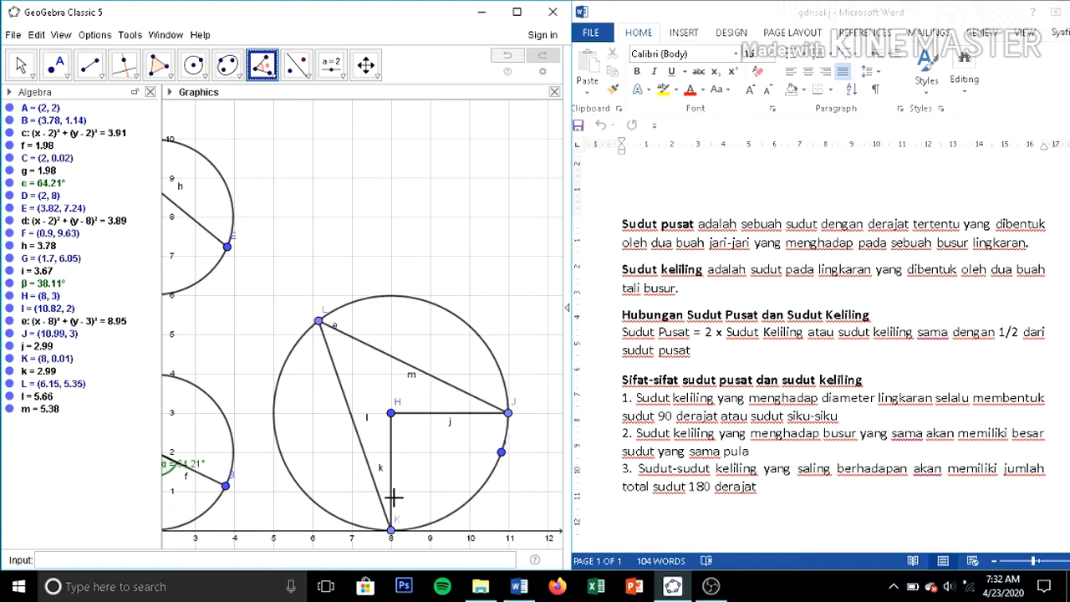
left_click(391, 531)
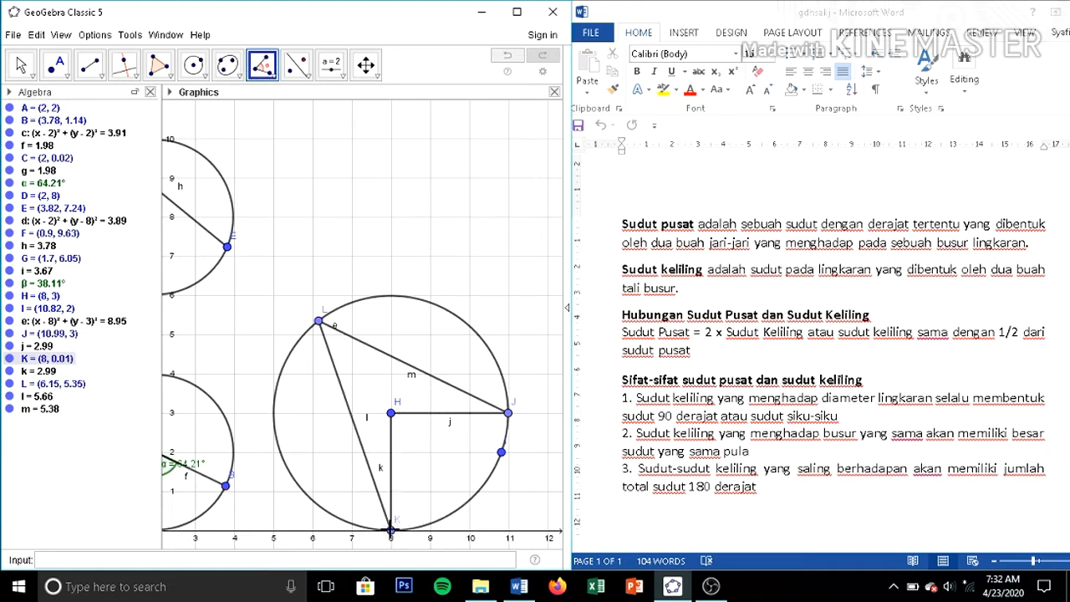
left_click(390, 413)
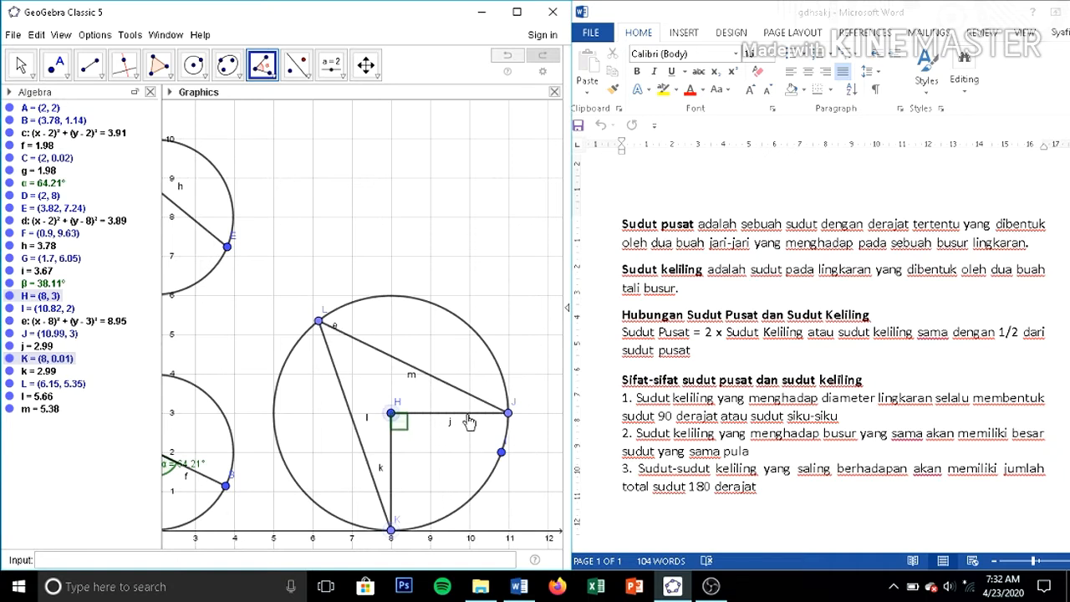
left_click(508, 414)
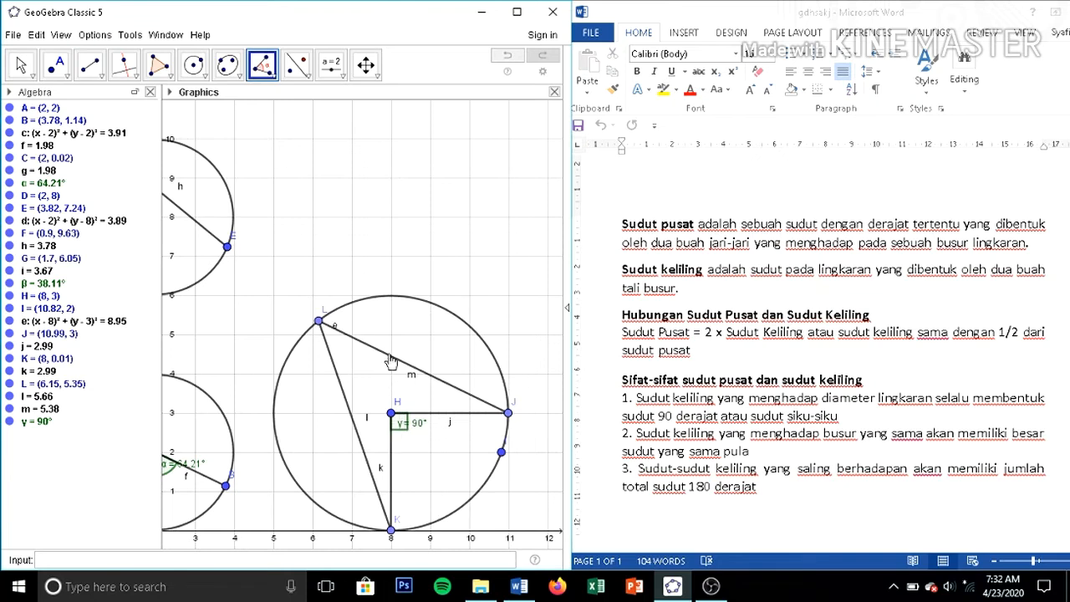
left_click(390, 530)
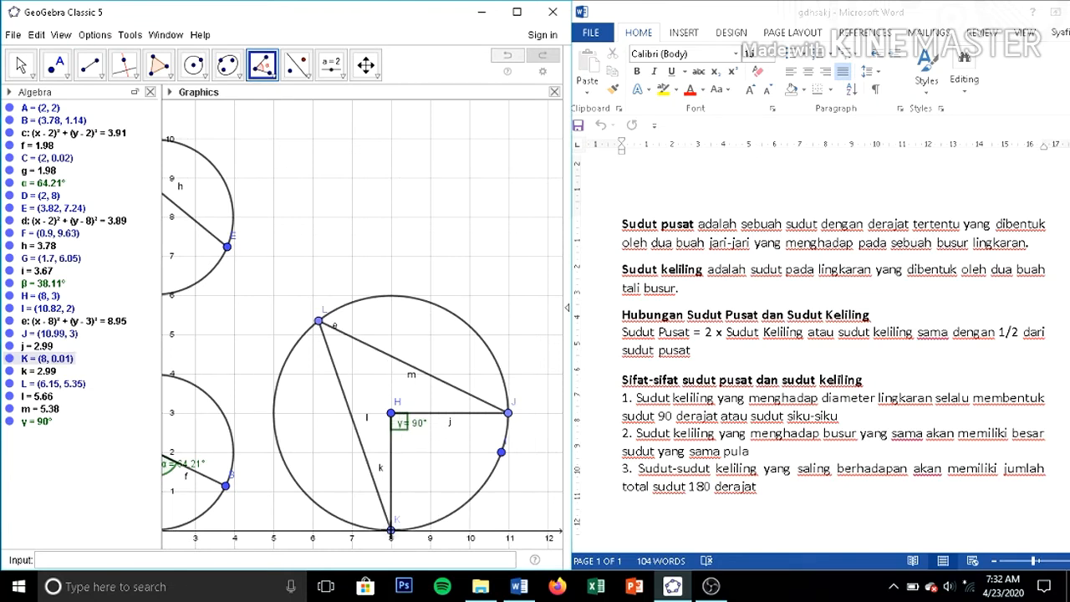
left_click(318, 321)
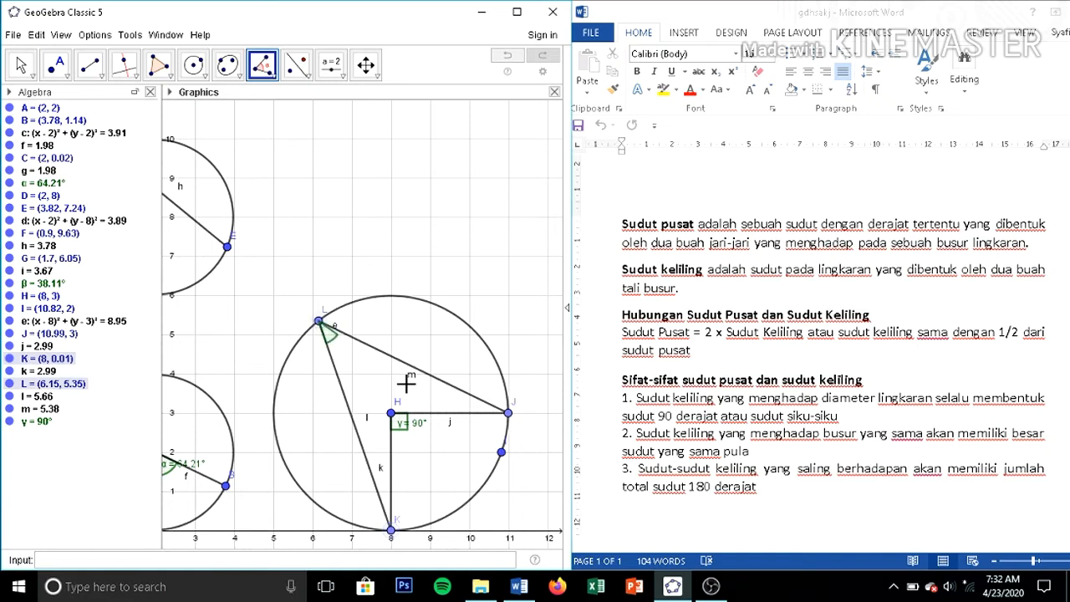
left_click(509, 414)
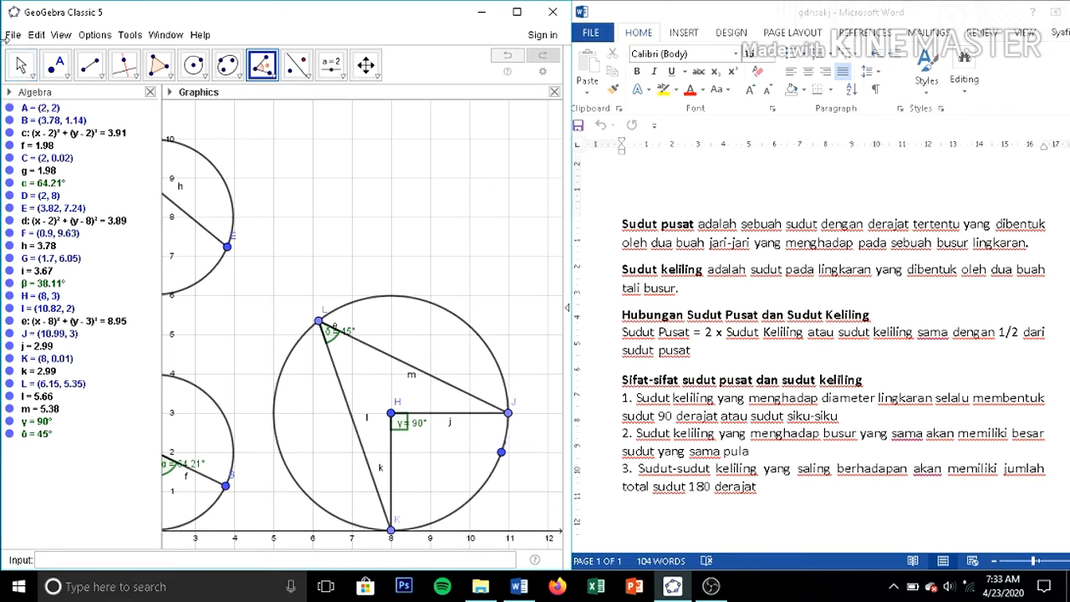
- Draw a new circle in the empty area beyond the large one, centred at (15, 2) through a point at about (13.08, 1.58)
left_click(21, 67)
left_click(24, 70)
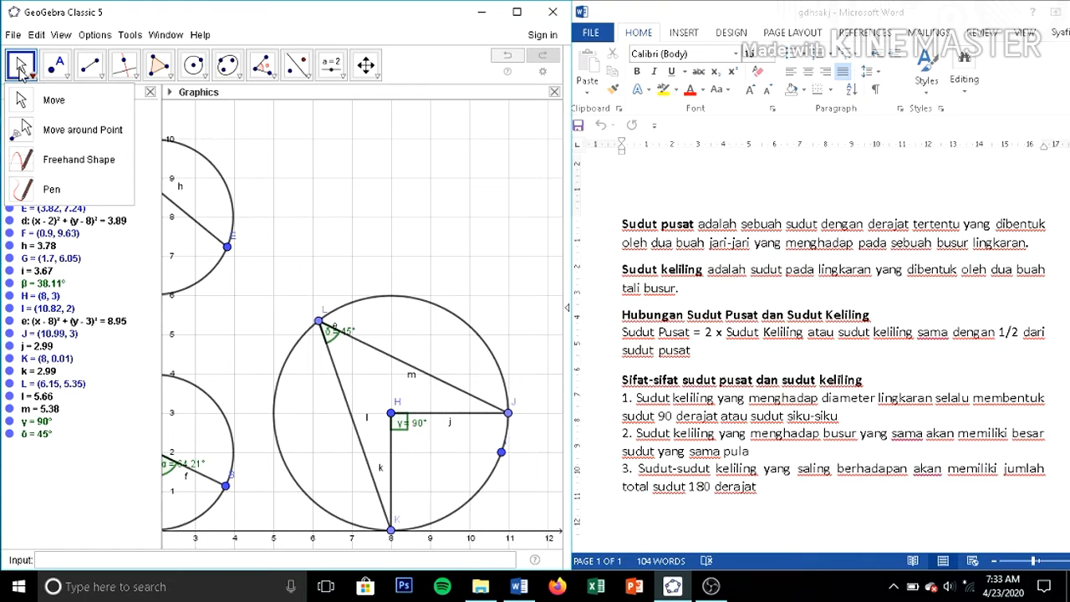
mouse_move(265, 71)
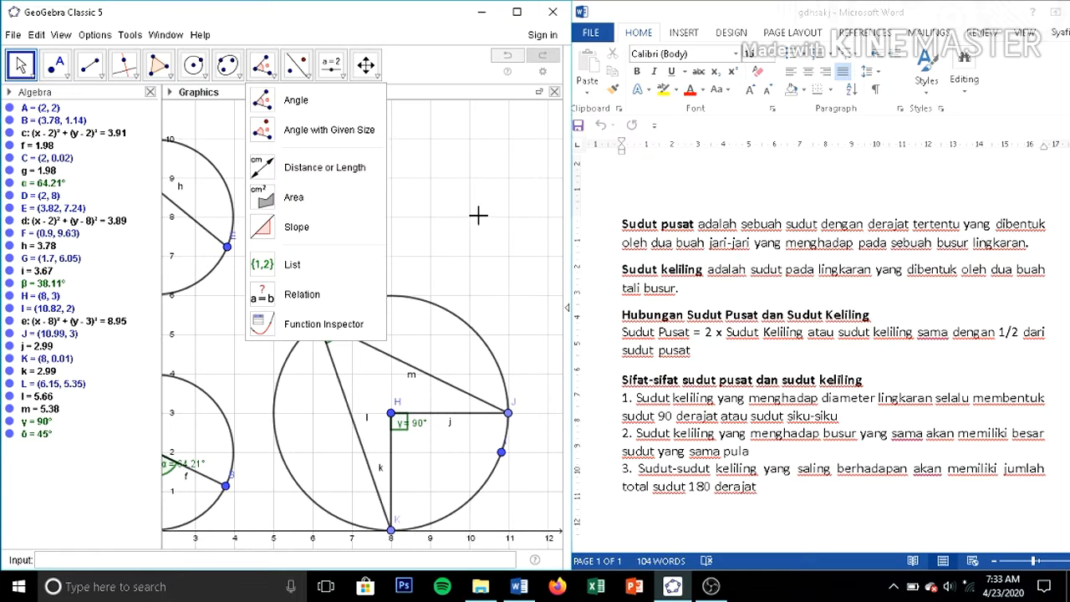
left_click_drag(477, 216, 207, 204)
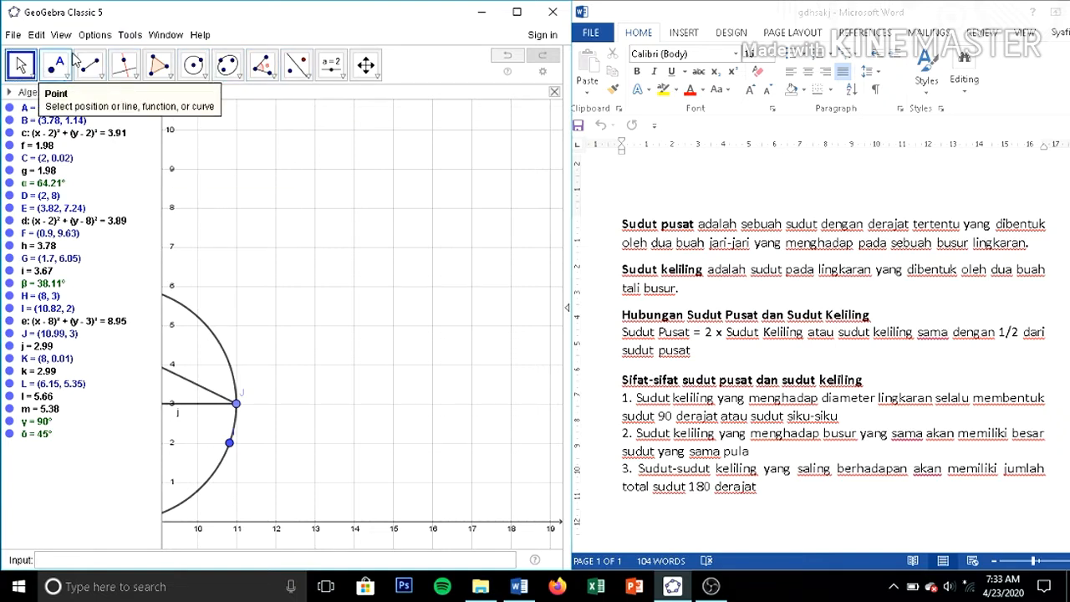
left_click(201, 73)
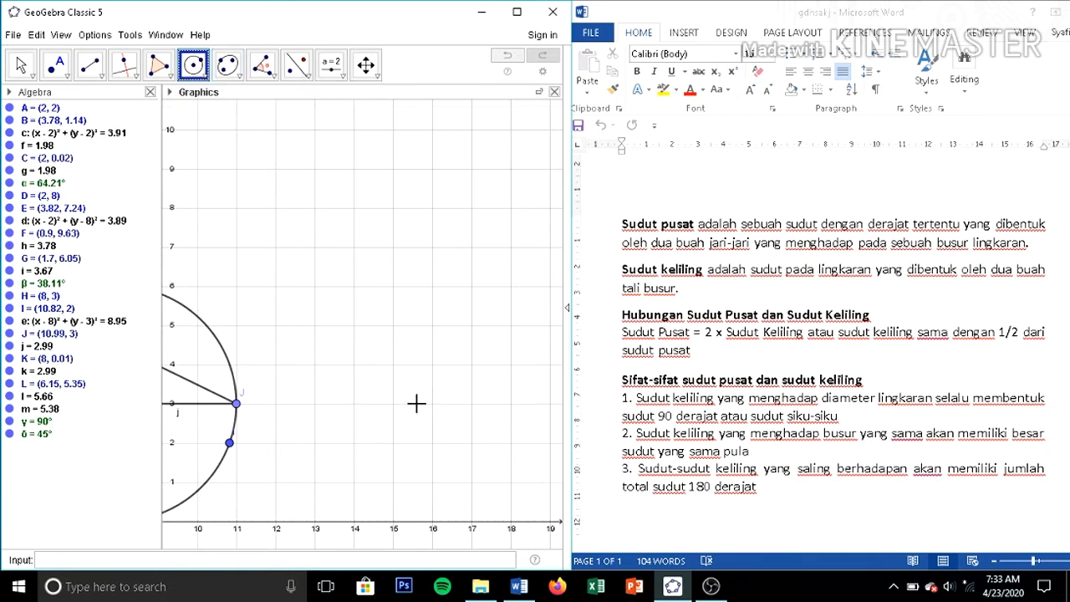
left_click(393, 444)
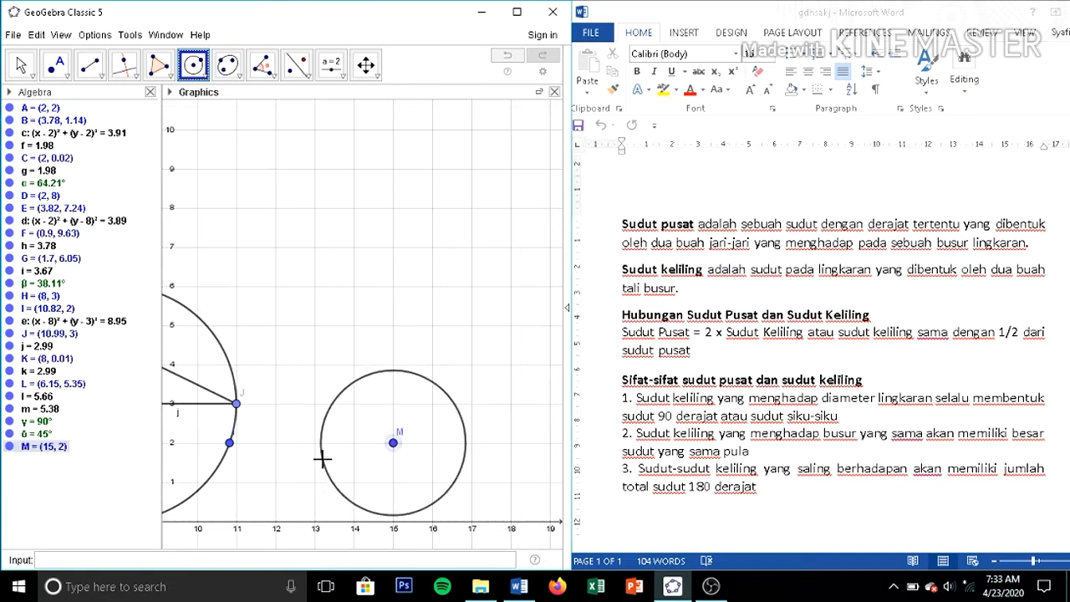
left_click(318, 458)
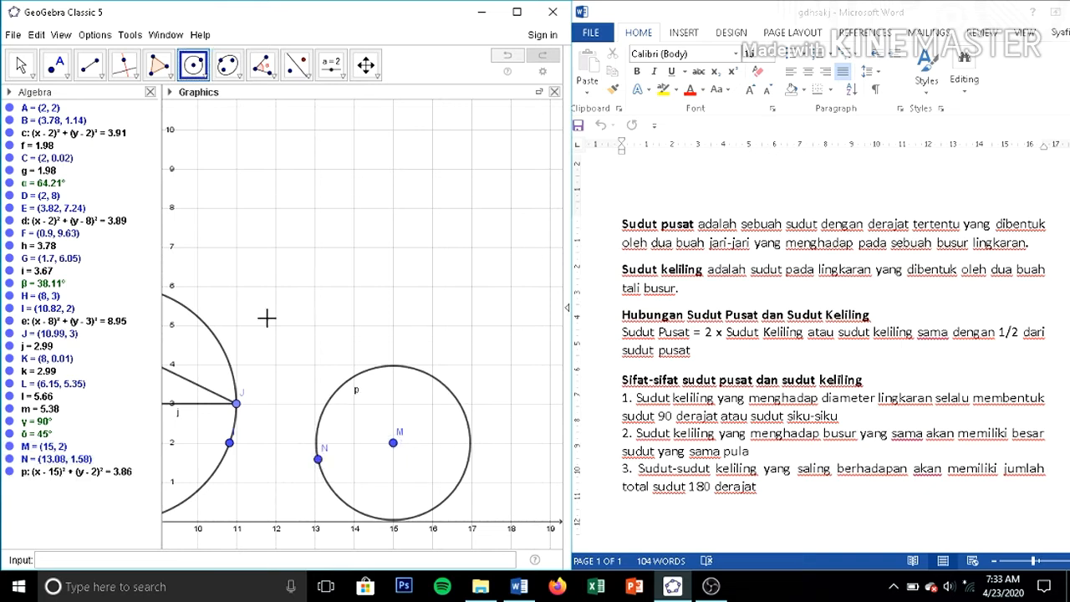
- Draw the horizontal diameter of the circle centred at M, from about (13.03, 2) to about (16.97, 2)
left_click(92, 66)
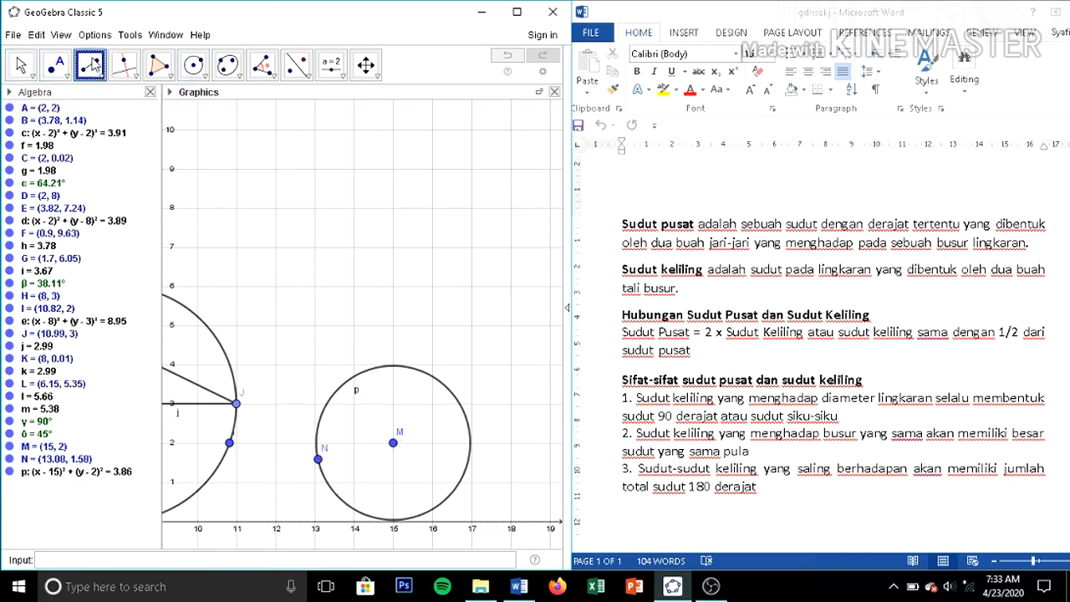
left_click(92, 66)
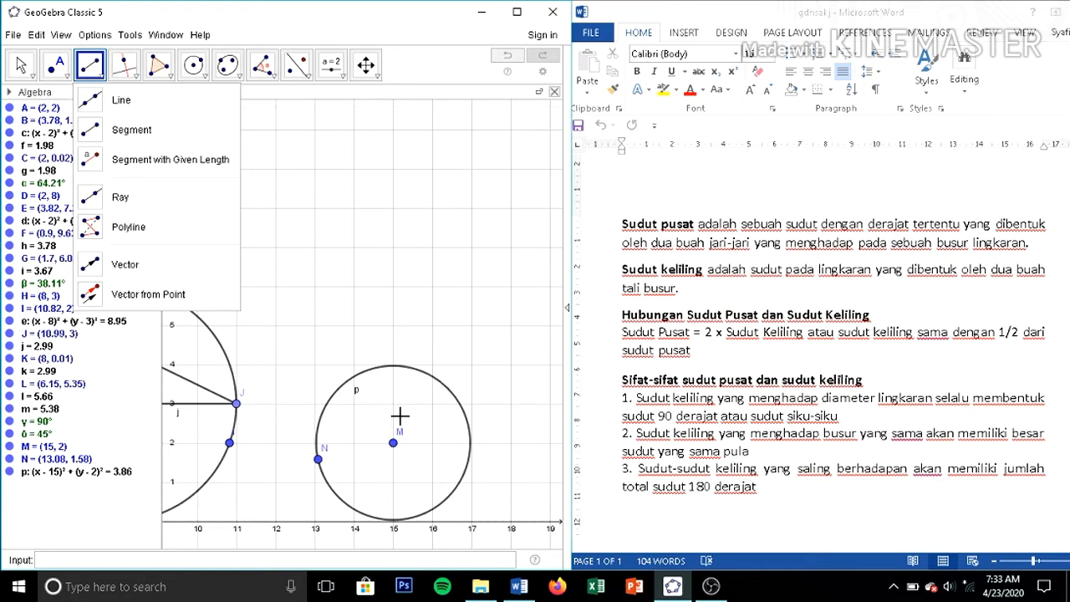
left_click(317, 444)
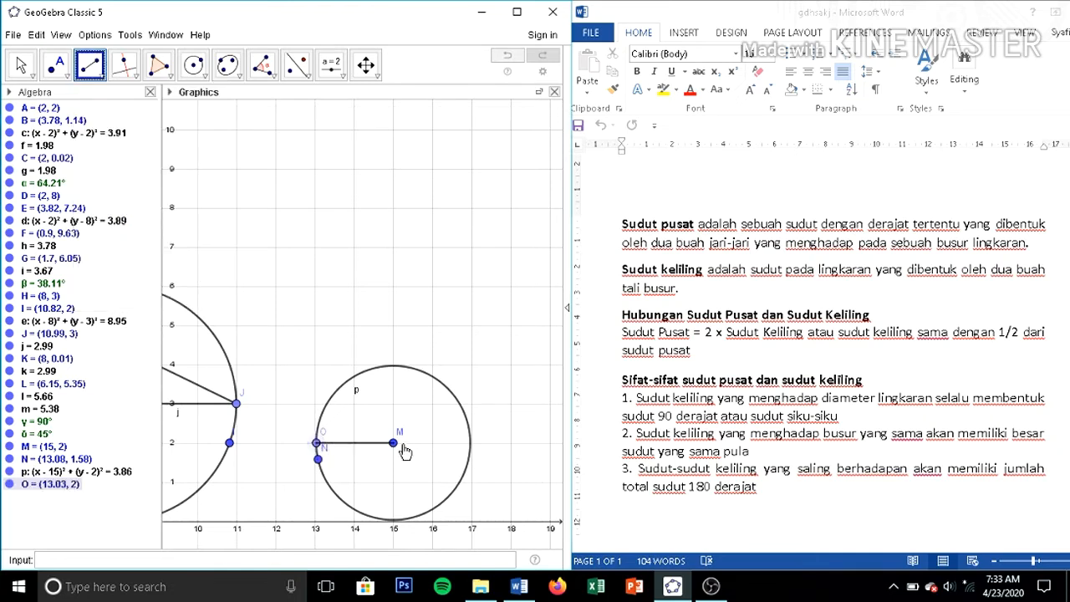
left_click(470, 444)
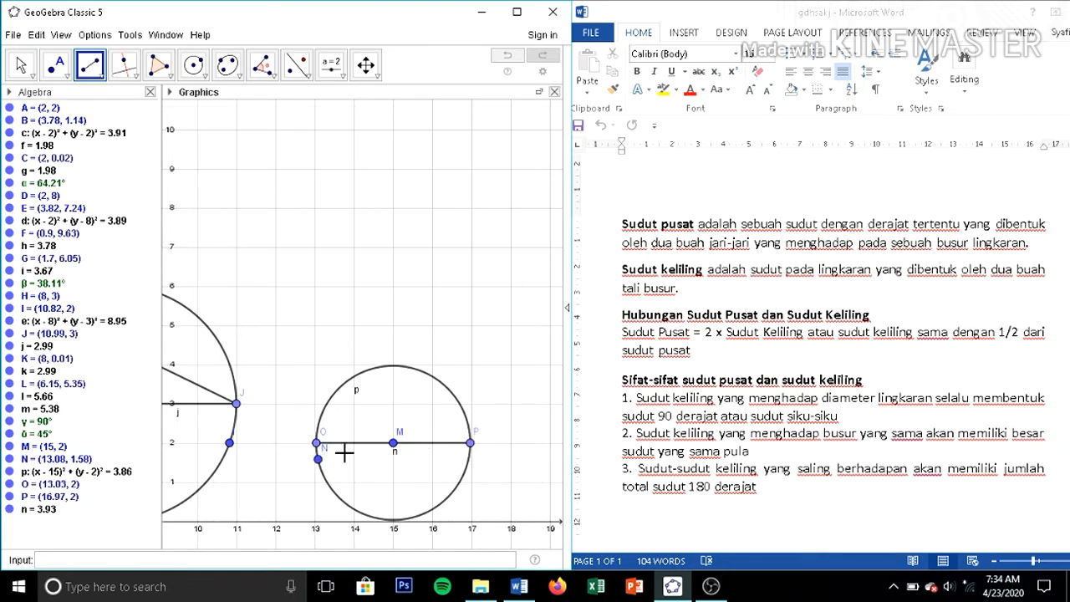
- Draw a chord from O to about (15.48, 3.91) on the circle and another from there to P
left_click(316, 445)
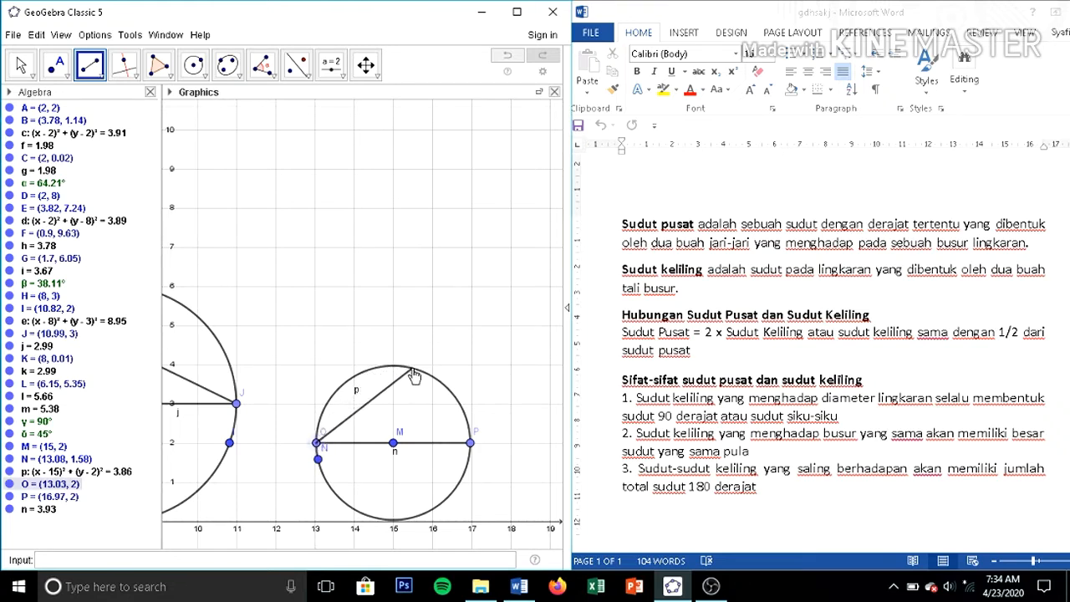
left_click(412, 370)
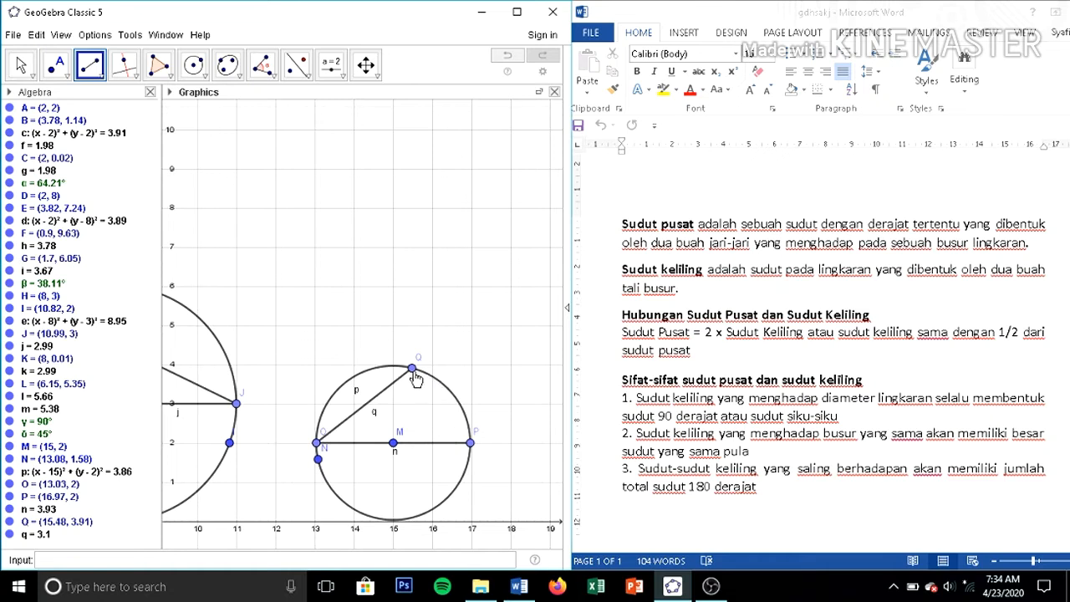
left_click(413, 374)
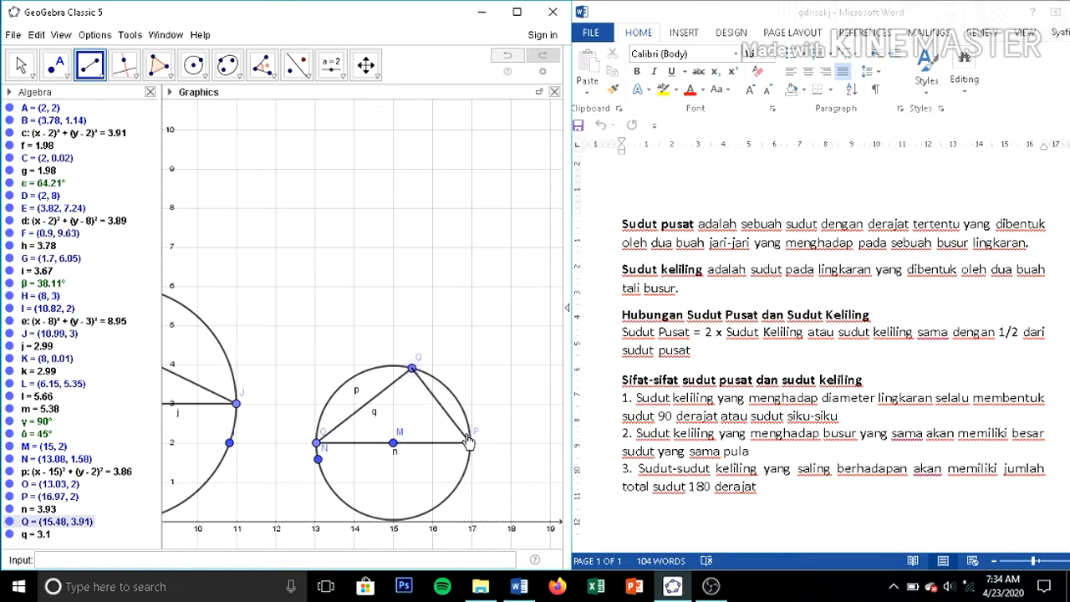
left_click(472, 444)
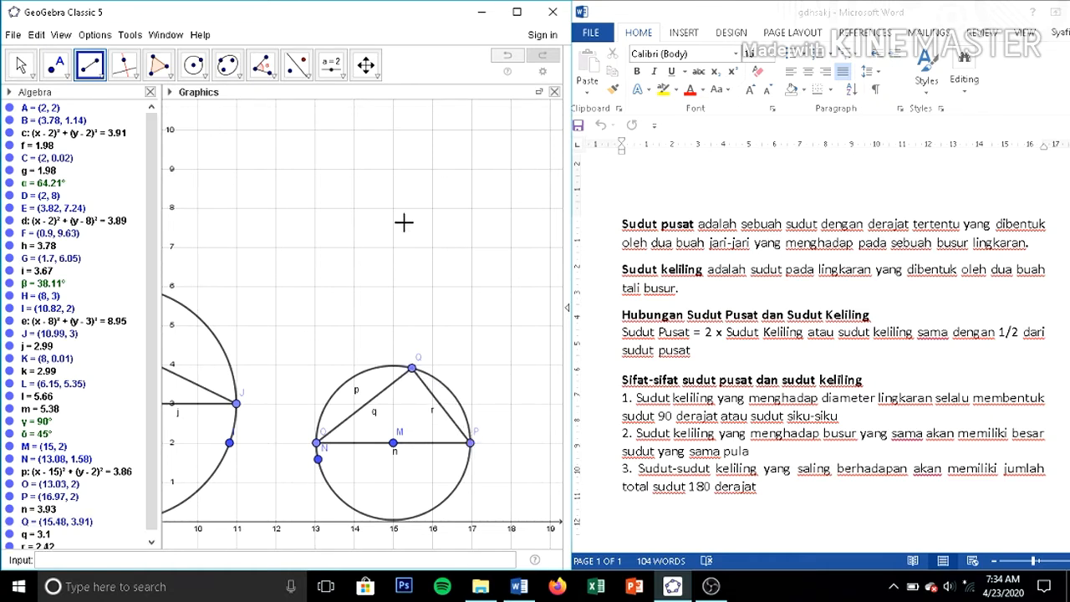
- Mark the inscribed angle at Q that subtends the diameter between O and P
left_click(262, 65)
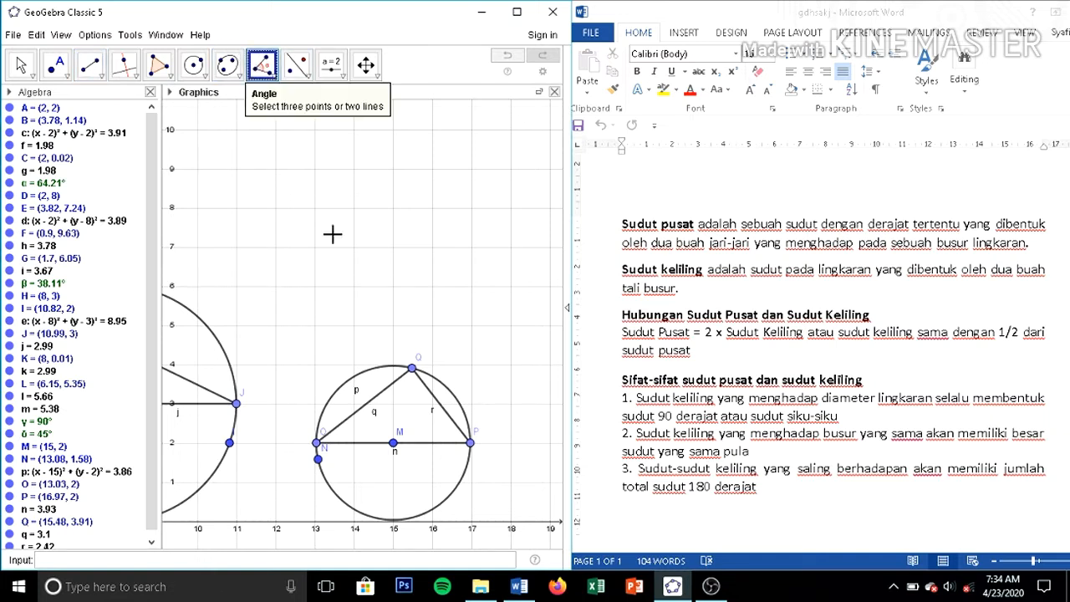
left_click(316, 443)
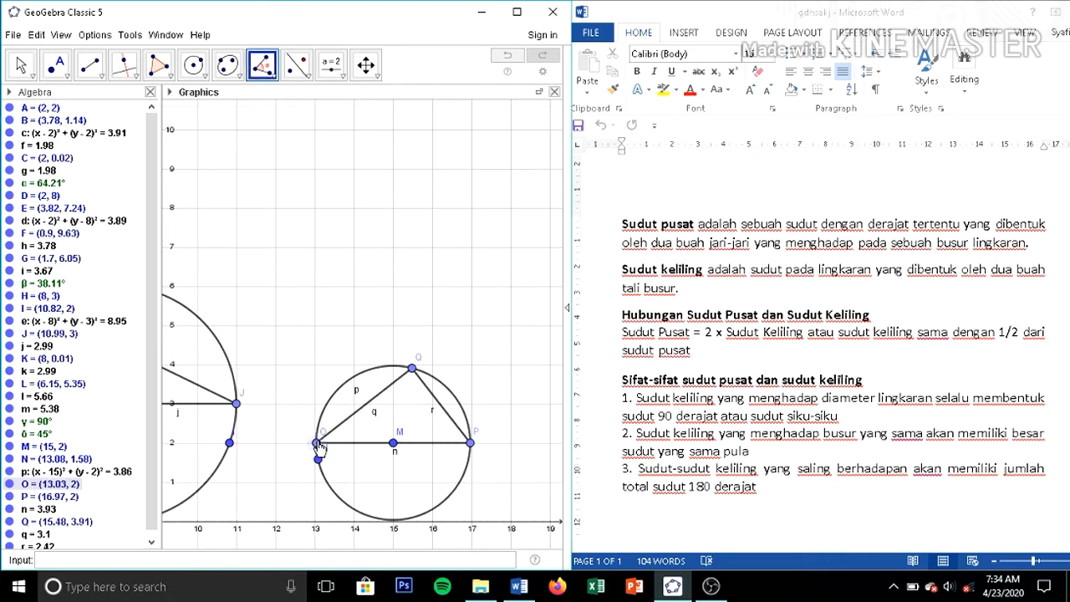
left_click(411, 371)
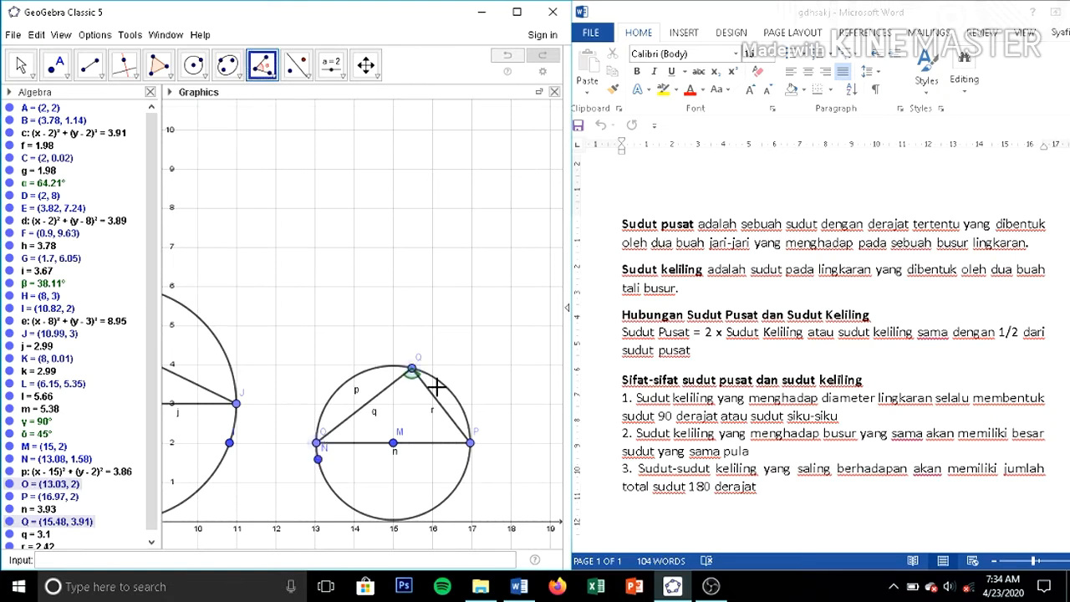
left_click(472, 444)
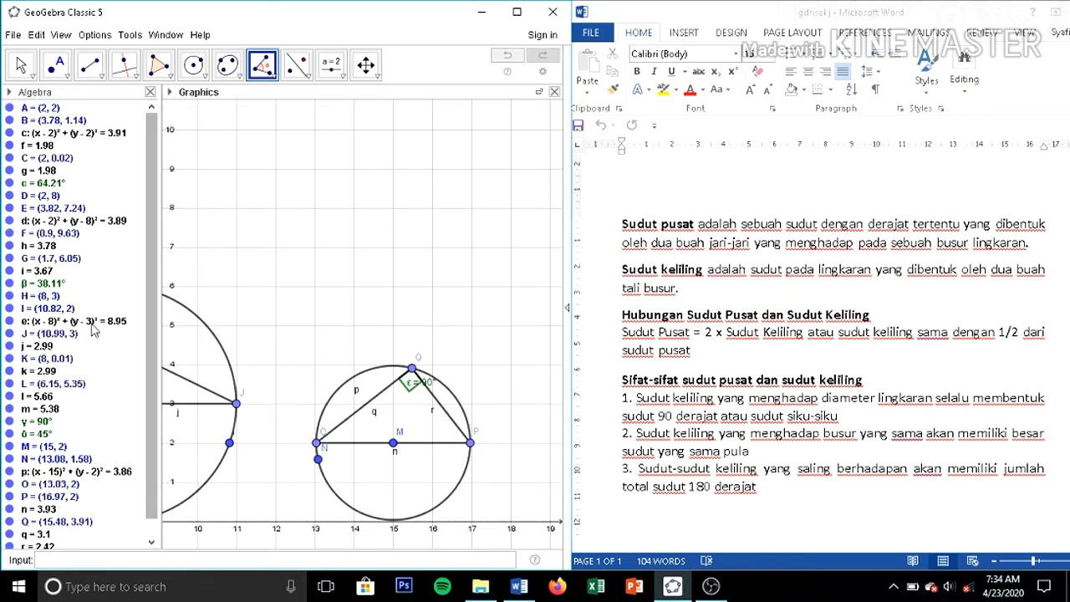
left_click(20, 65)
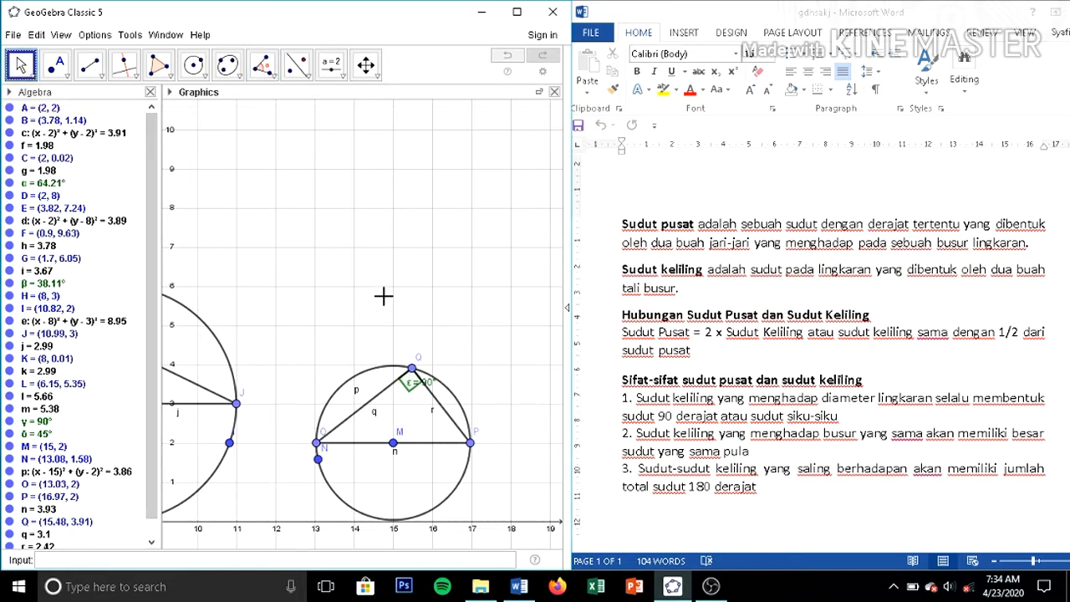
- Draw a new circle in the empty area beyond the circle centred at M, centred at (22, 3) through about (19.38, 1.62)
left_click_drag(382, 295, 213, 295)
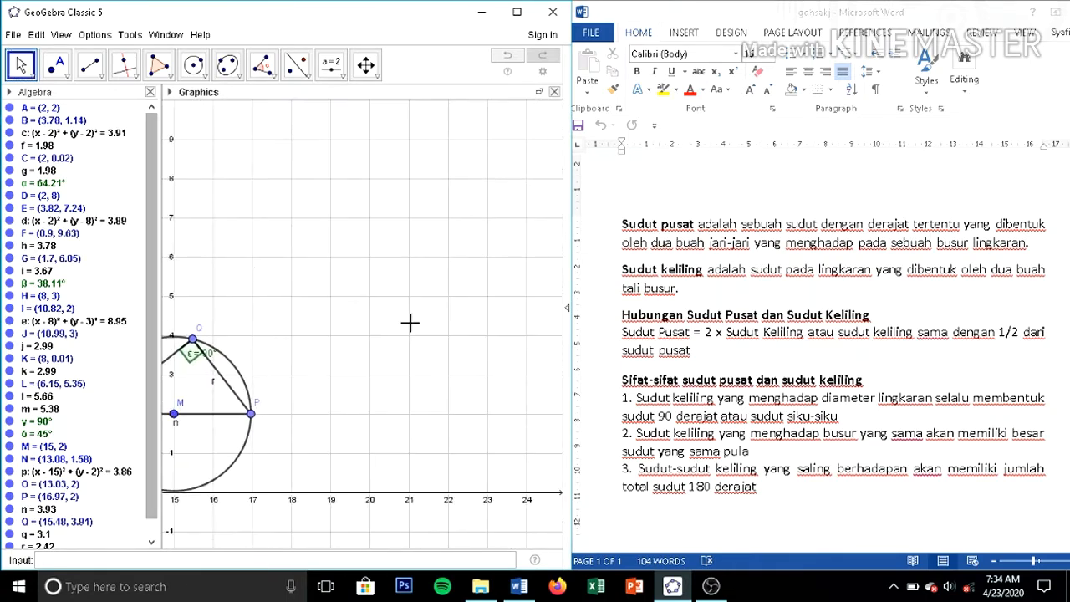
left_click_drag(459, 311, 353, 332)
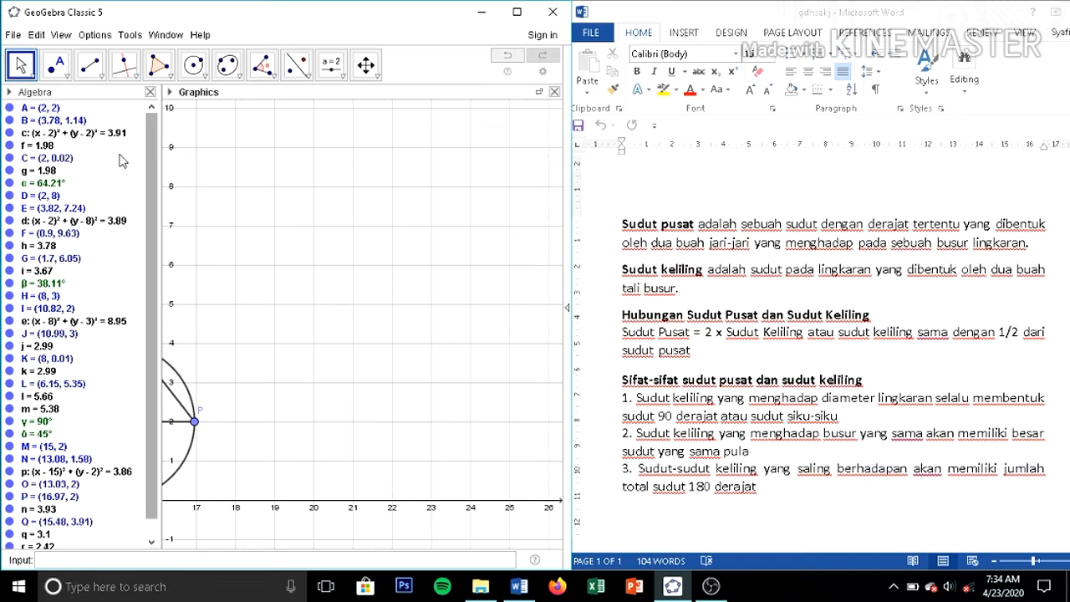
left_click(201, 77)
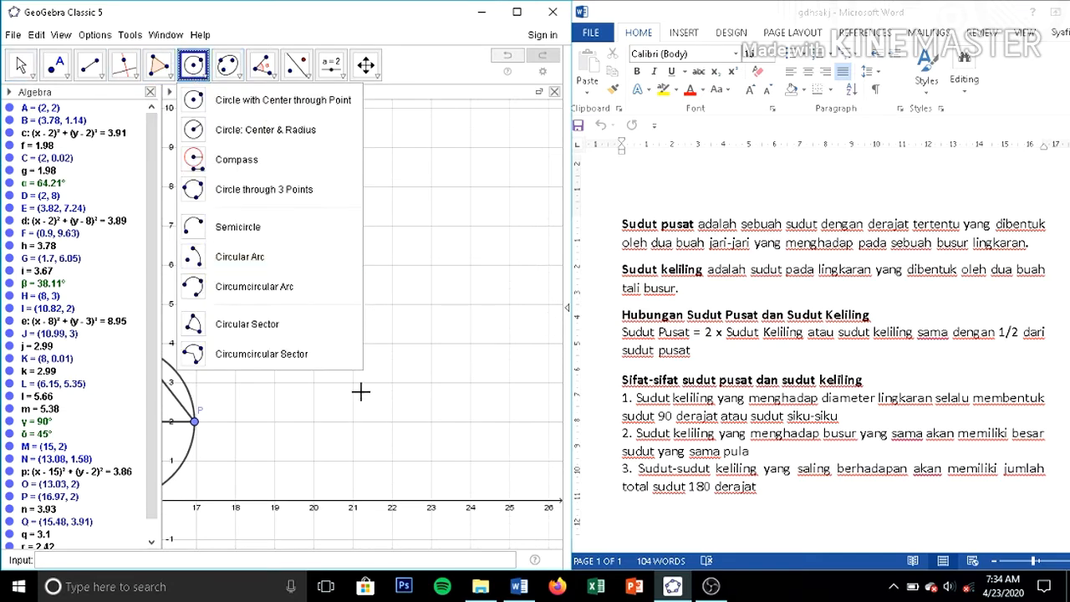
left_click(241, 109)
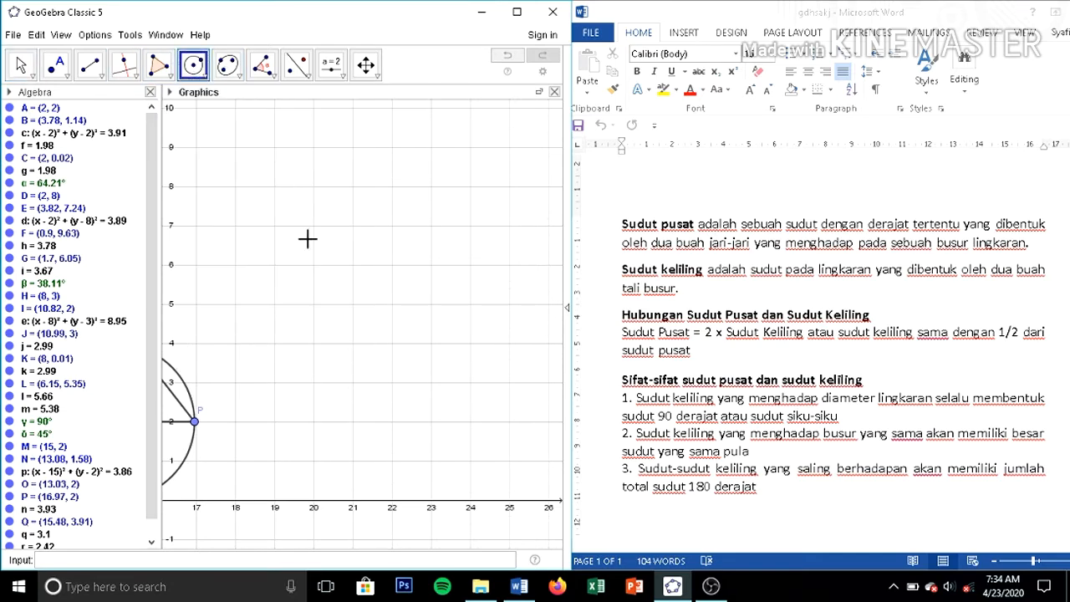
left_click(392, 383)
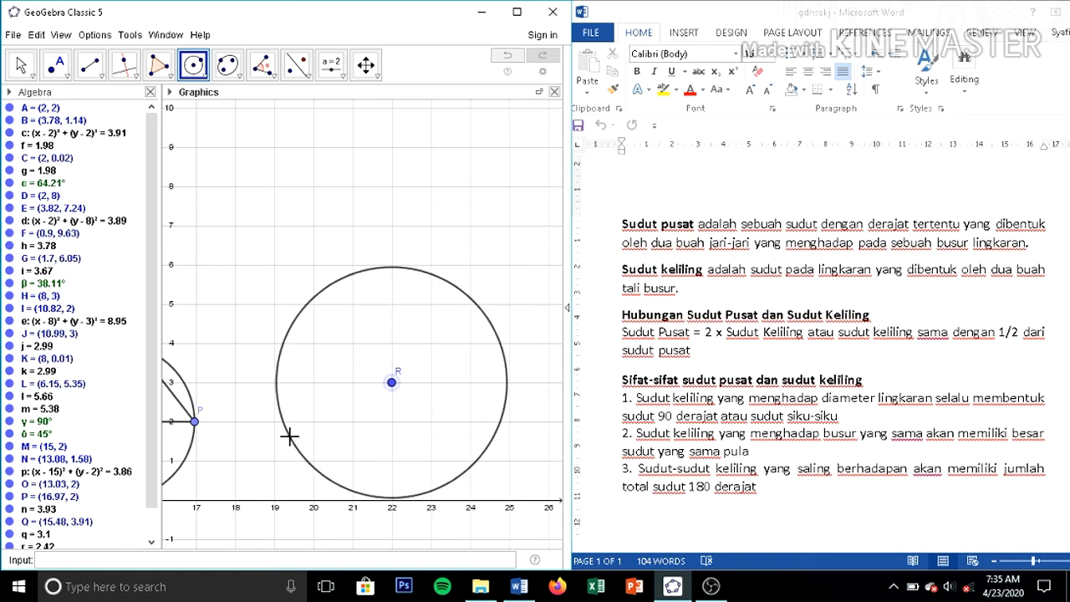
left_click(288, 436)
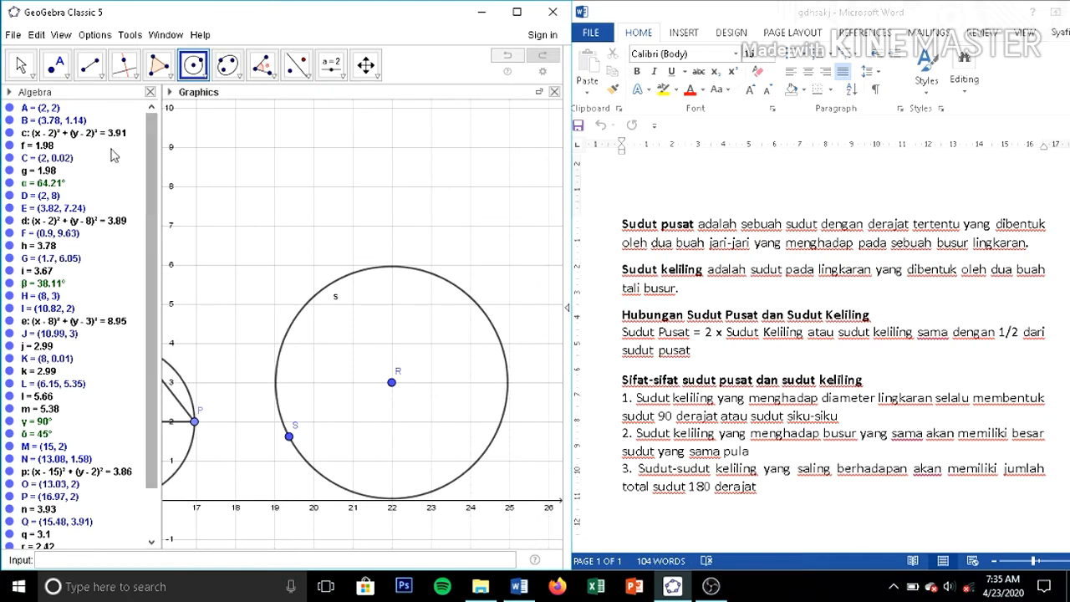
- On the circle centred at R, draw a chord from about (20.58, 0.4) to (21.09, 5.82) and another from there to about (24.55, 1.5)
left_click(94, 75)
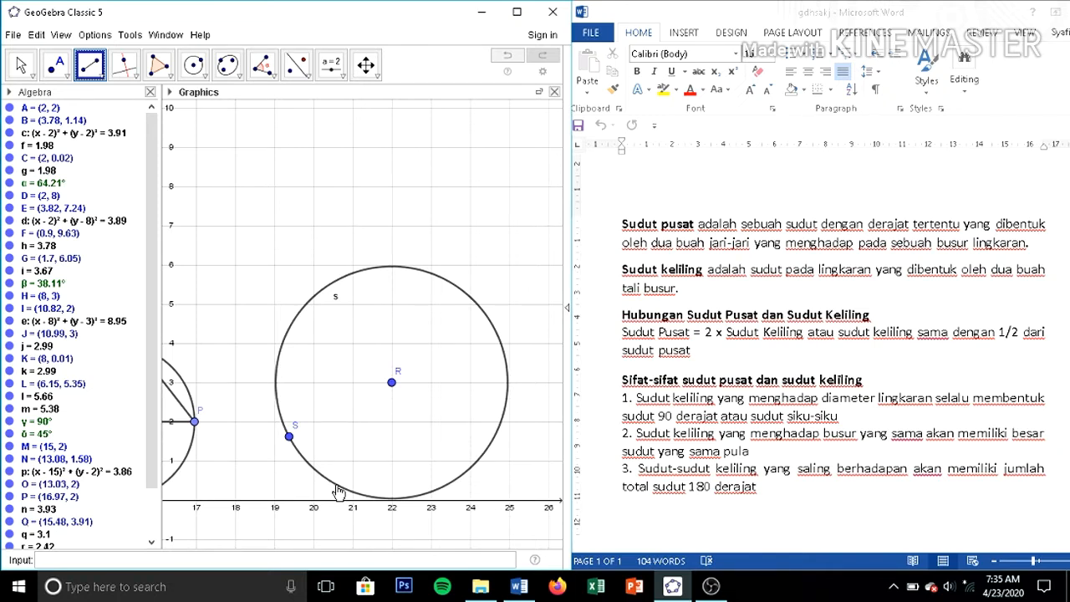
left_click(337, 485)
left_click(356, 273)
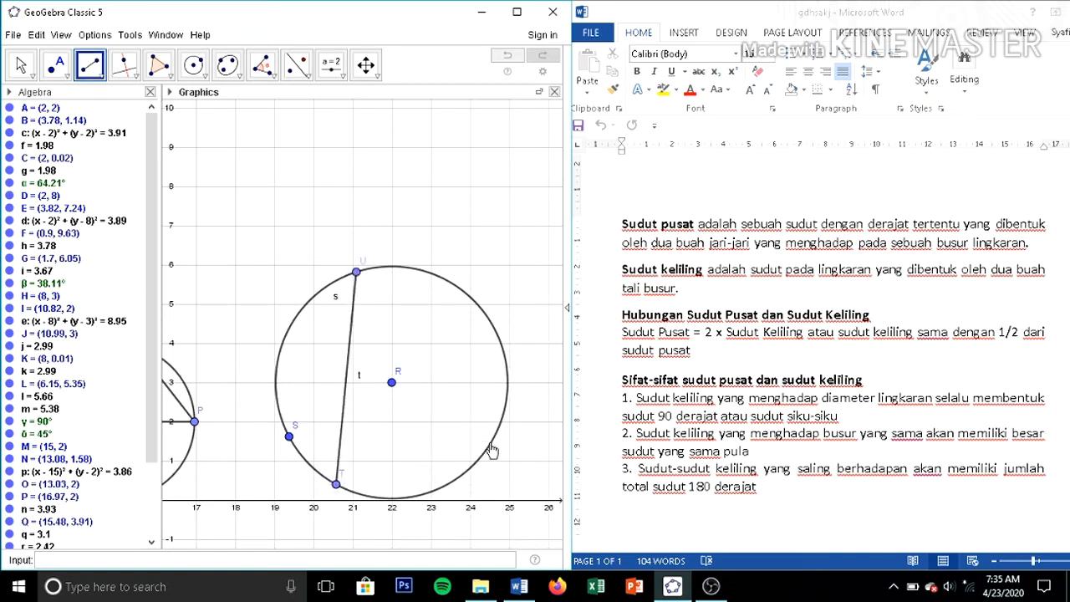
left_click(356, 272)
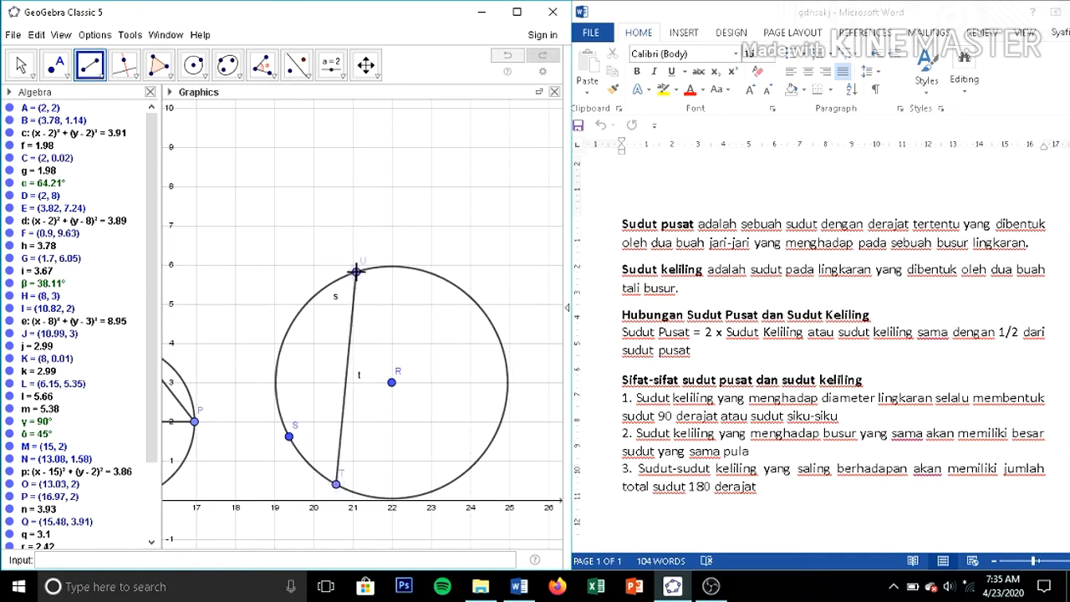
left_click(491, 443)
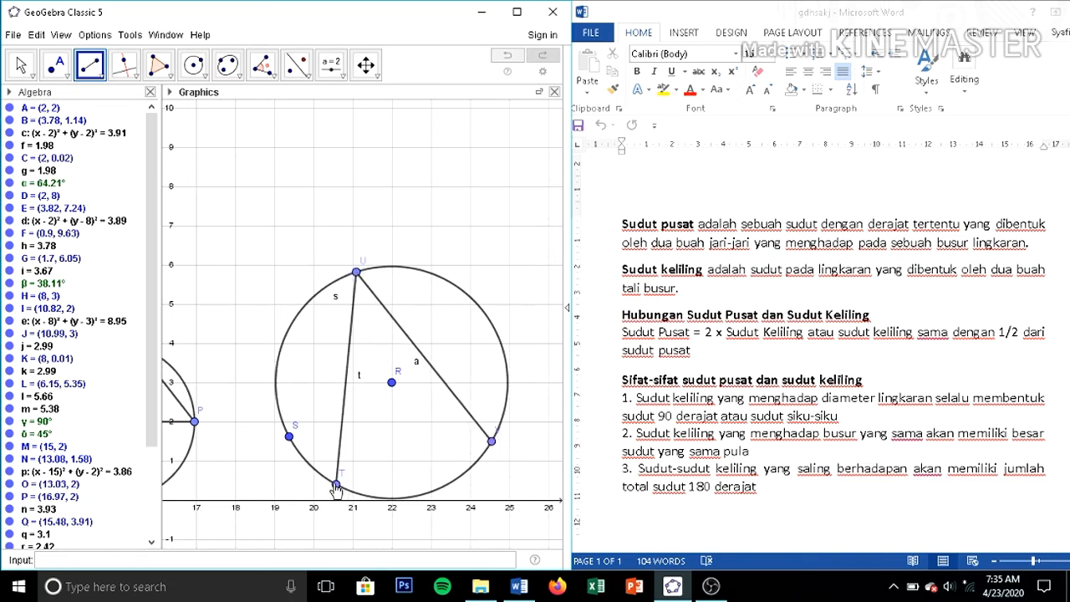
- Draw a chord from T to about (23.34, 5.64) on the circle and another from there to V
left_click(335, 486)
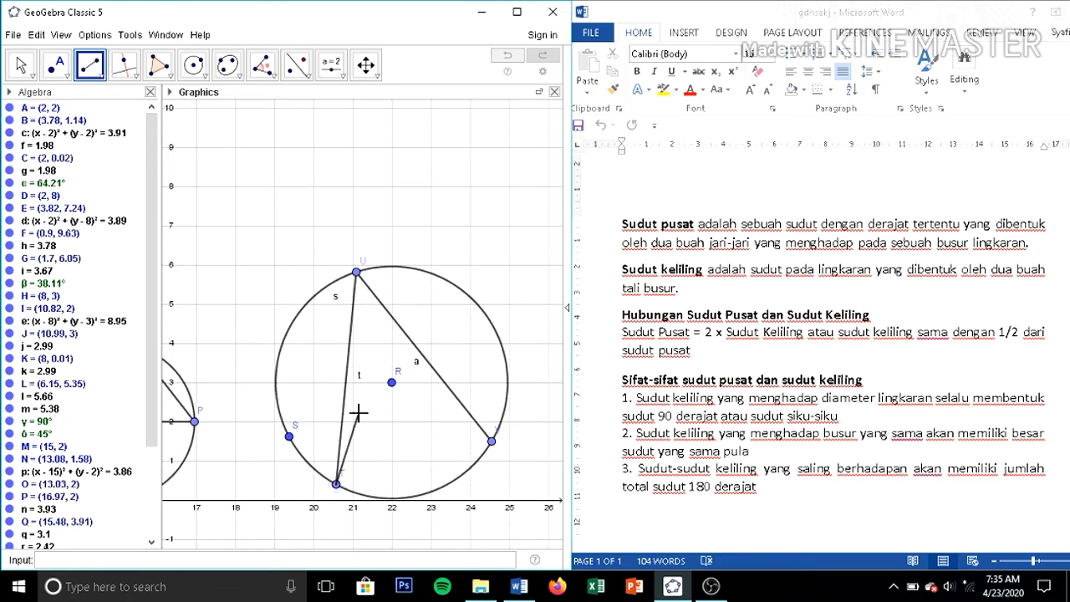
left_click(444, 280)
left_click(445, 279)
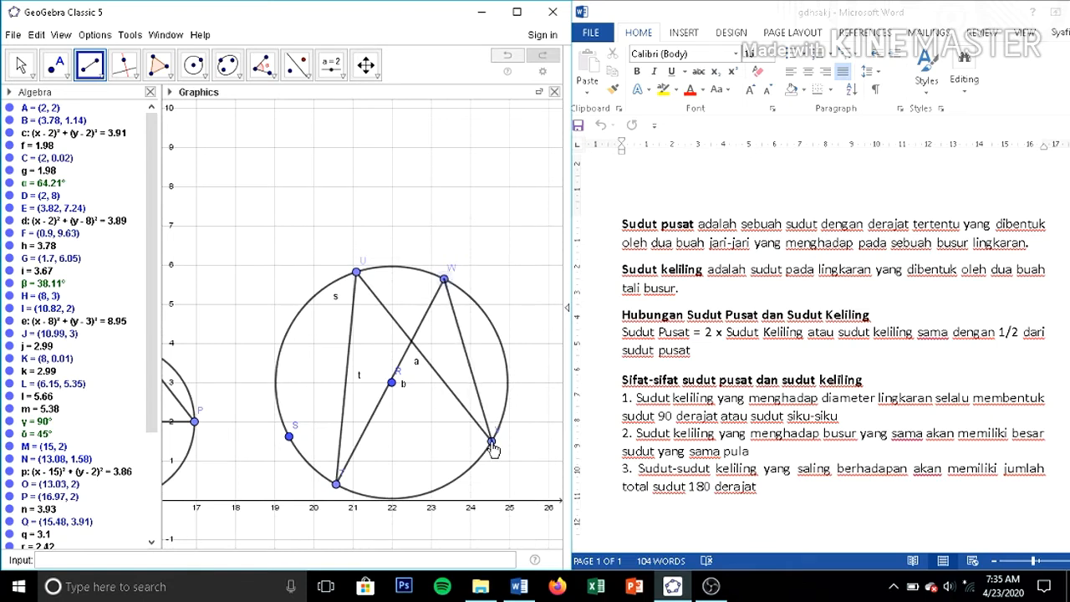
left_click(492, 441)
- Draw a chord from V to about (19.69, 4.86) on the circle and another from there to T
left_click(492, 442)
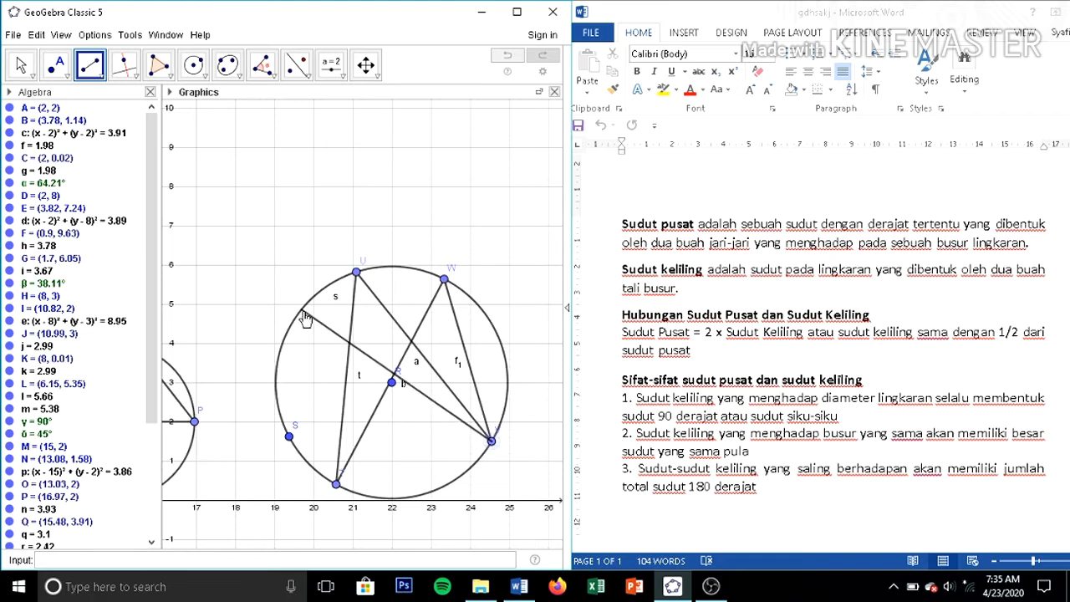
left_click(302, 310)
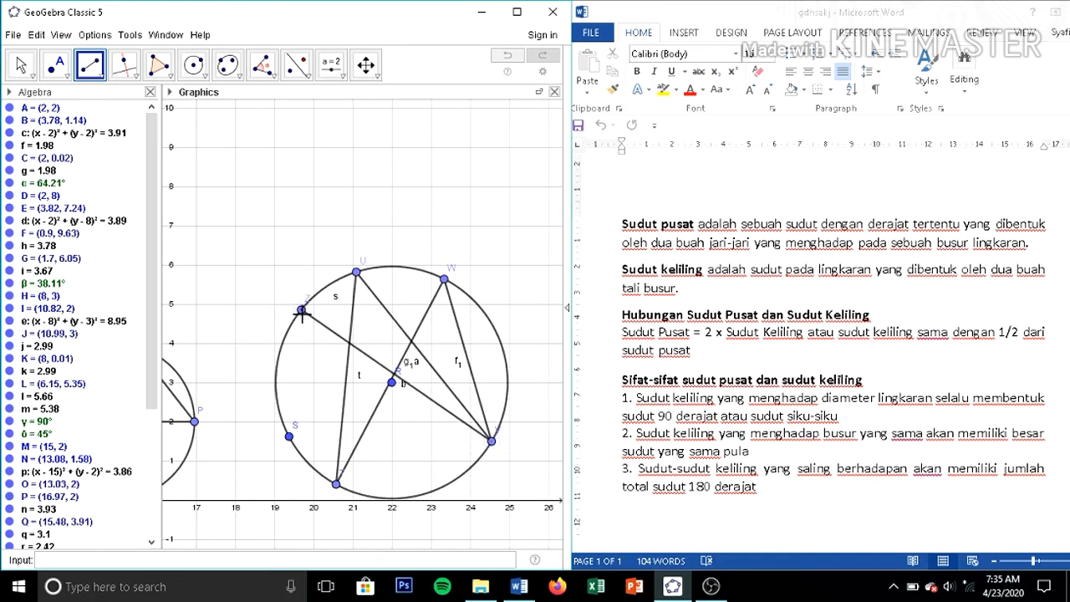
left_click(302, 310)
left_click(336, 484)
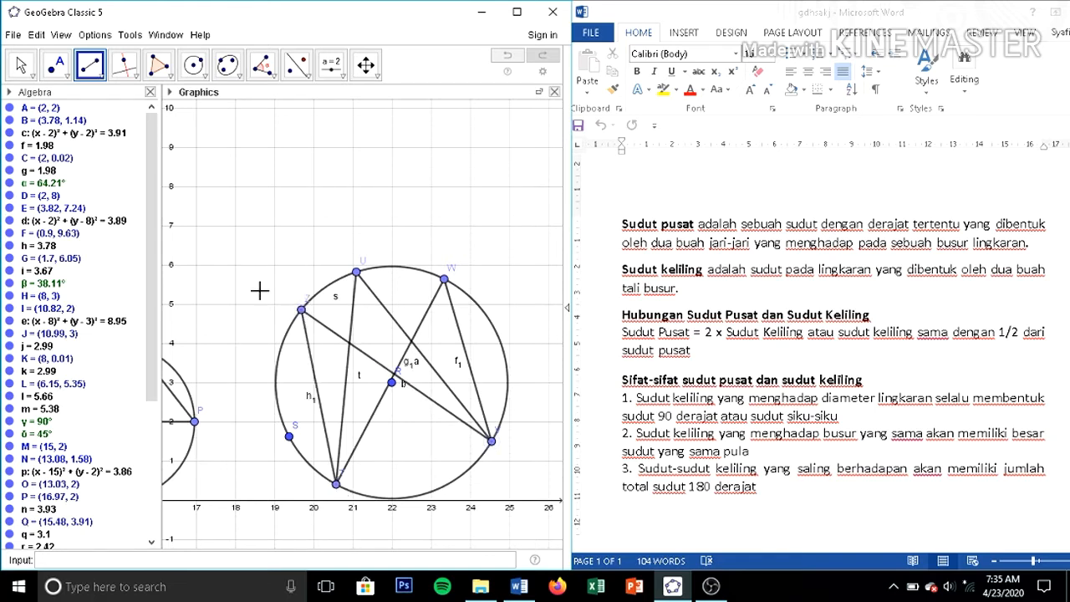
- Mark the three inscribed angles at Z, U and W that subtend the same arc between T and V
left_click(261, 65)
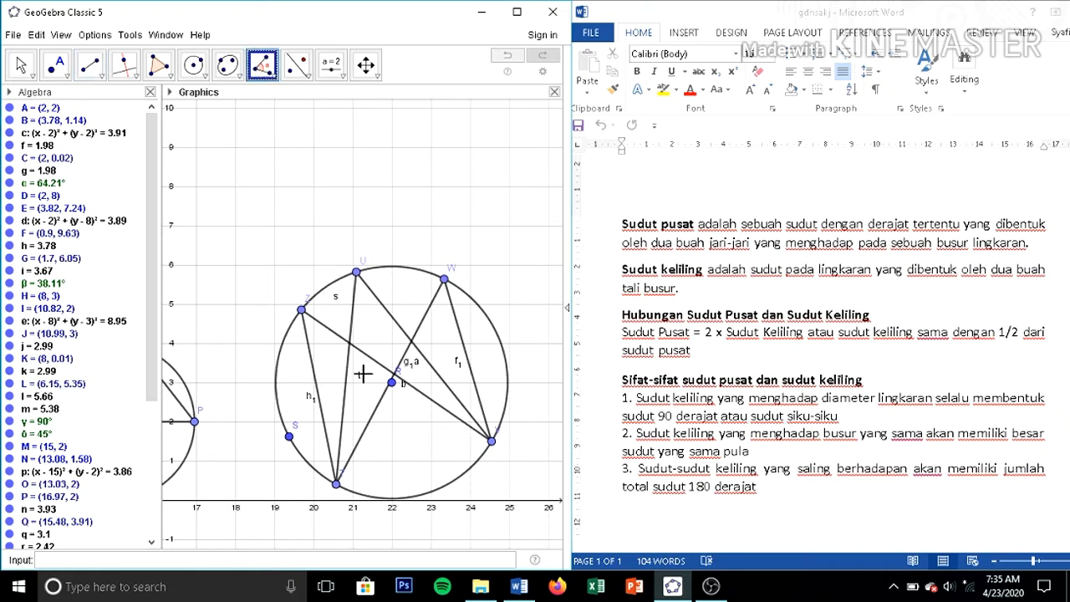
left_click(335, 485)
left_click(301, 310)
left_click(491, 442)
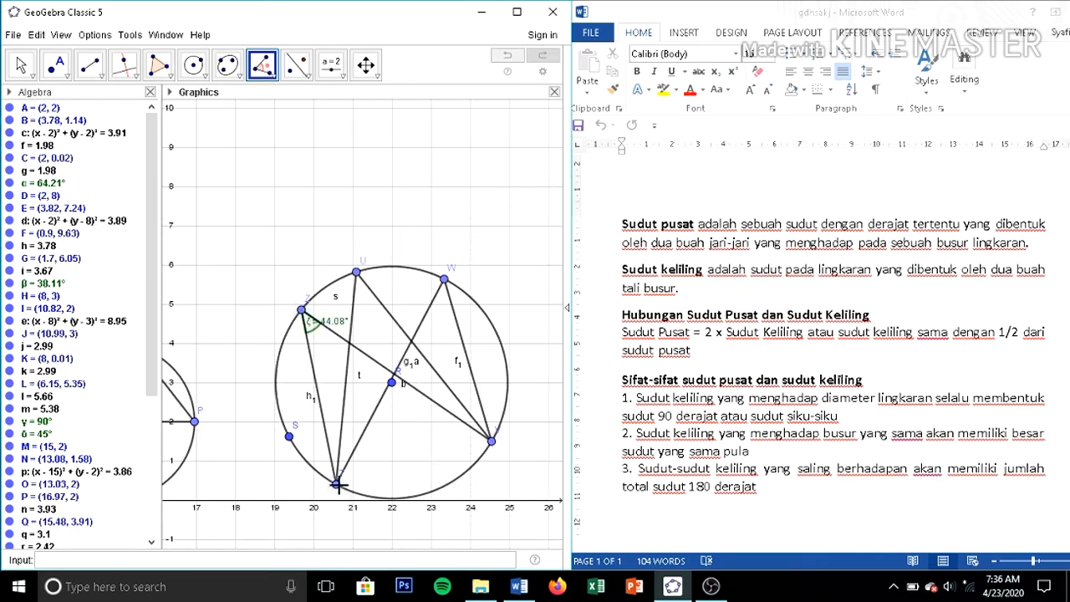
left_click(357, 276)
left_click(491, 441)
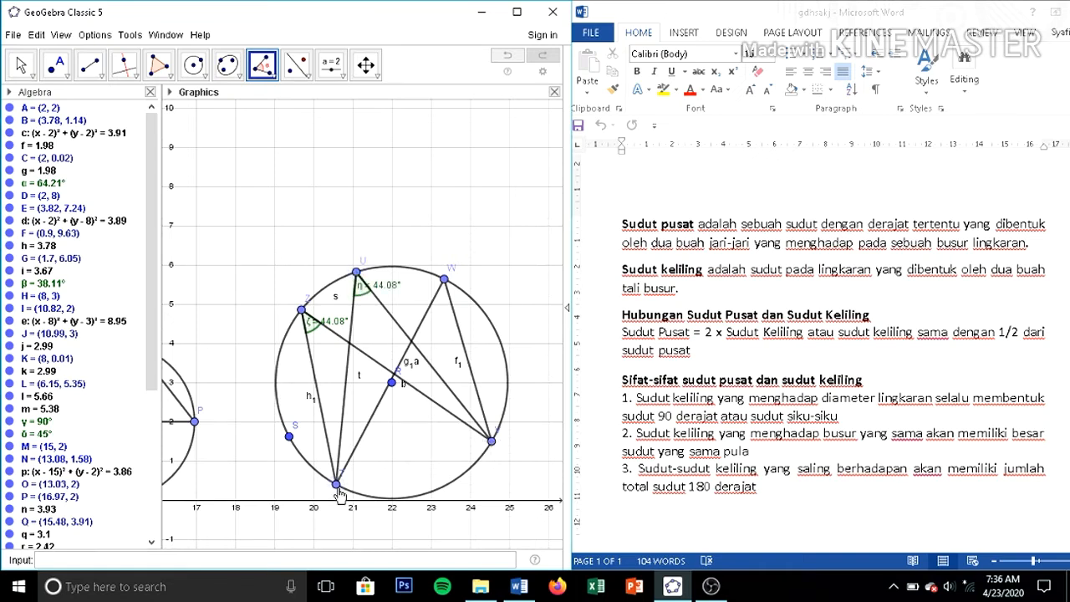
left_click(444, 280)
left_click(492, 441)
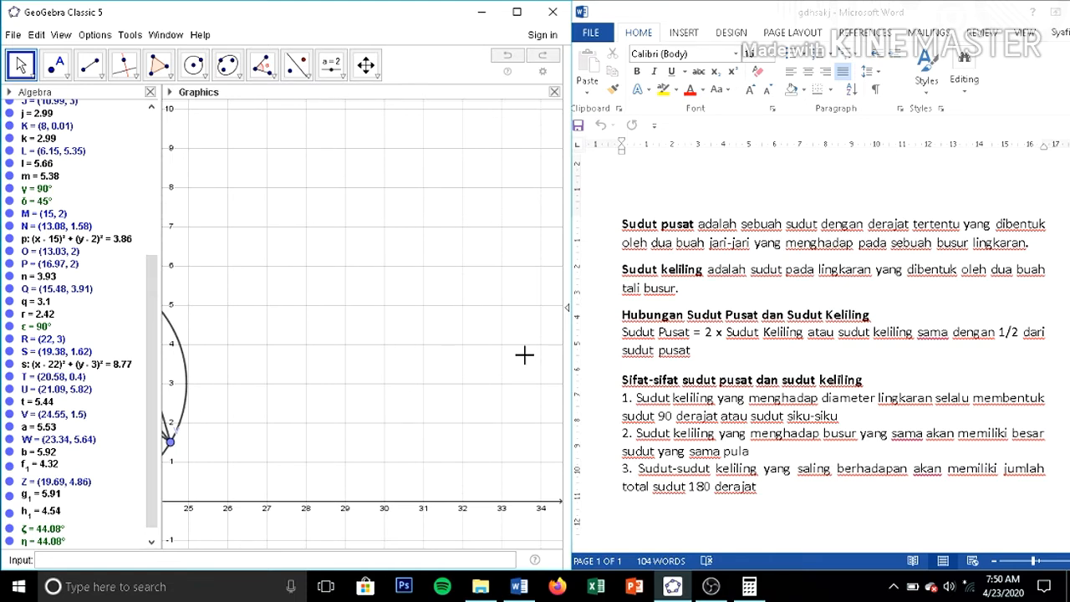
- Draw another circle in the empty area beyond the last one, centred at (30, 3) through a point at about (27.2, 1.9)
left_click(193, 67)
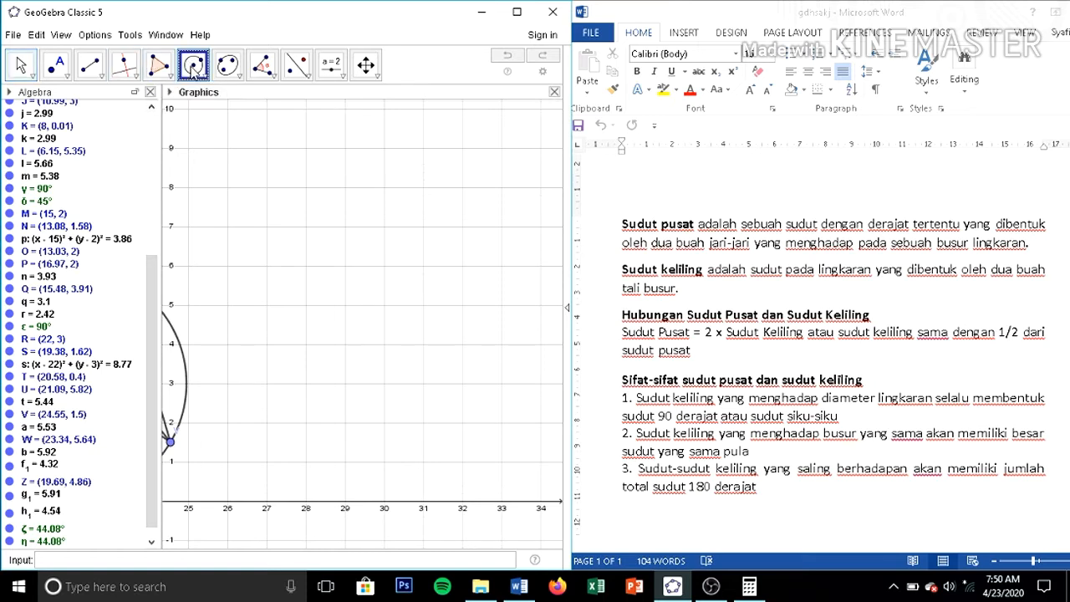
left_click(384, 384)
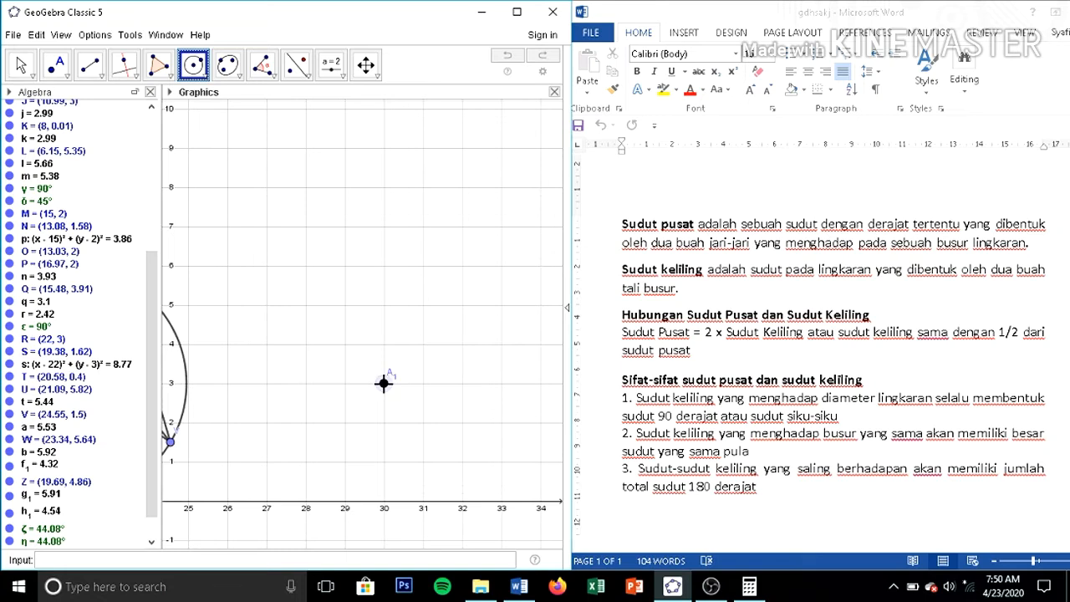
left_click(274, 425)
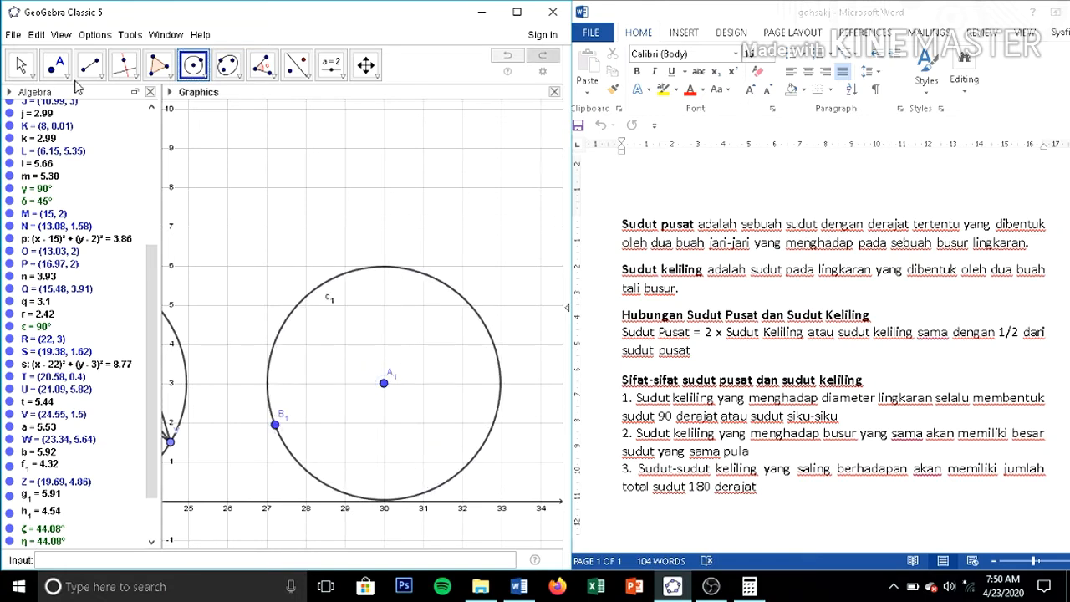
- Draw a chord from B₁ to about (29.7, 6) on the circle and another from there to about (32.7, 1.7)
left_click(90, 65)
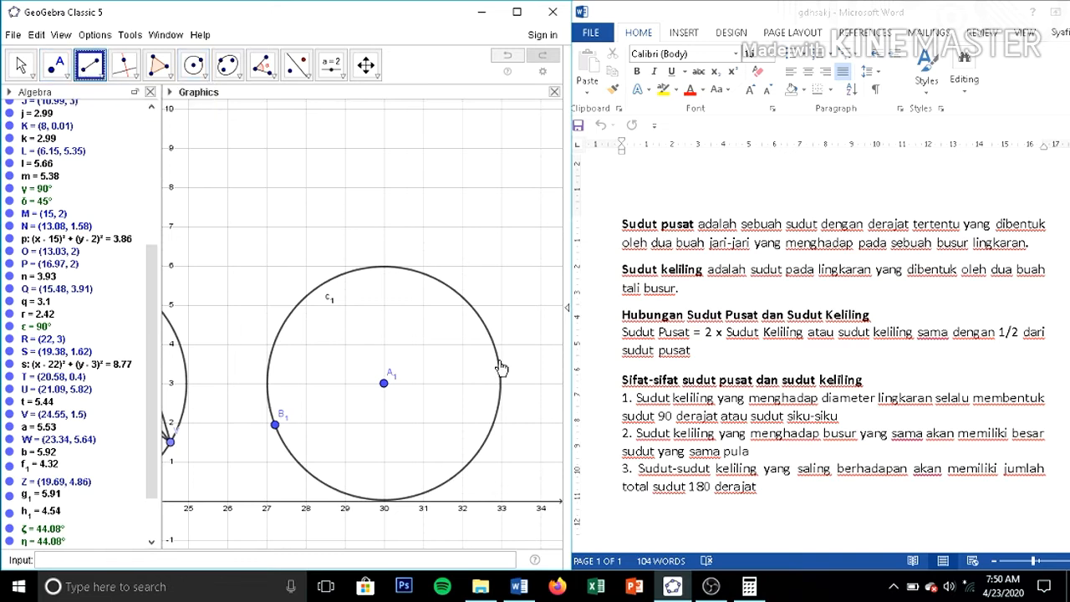
left_click(275, 425)
left_click(371, 267)
left_click(371, 267)
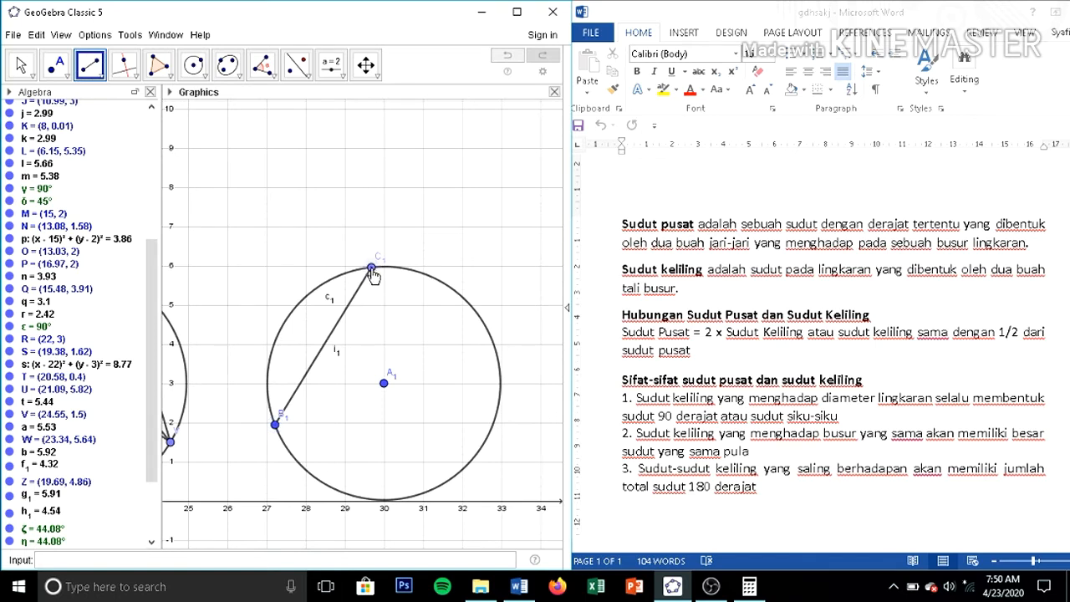
left_click(489, 435)
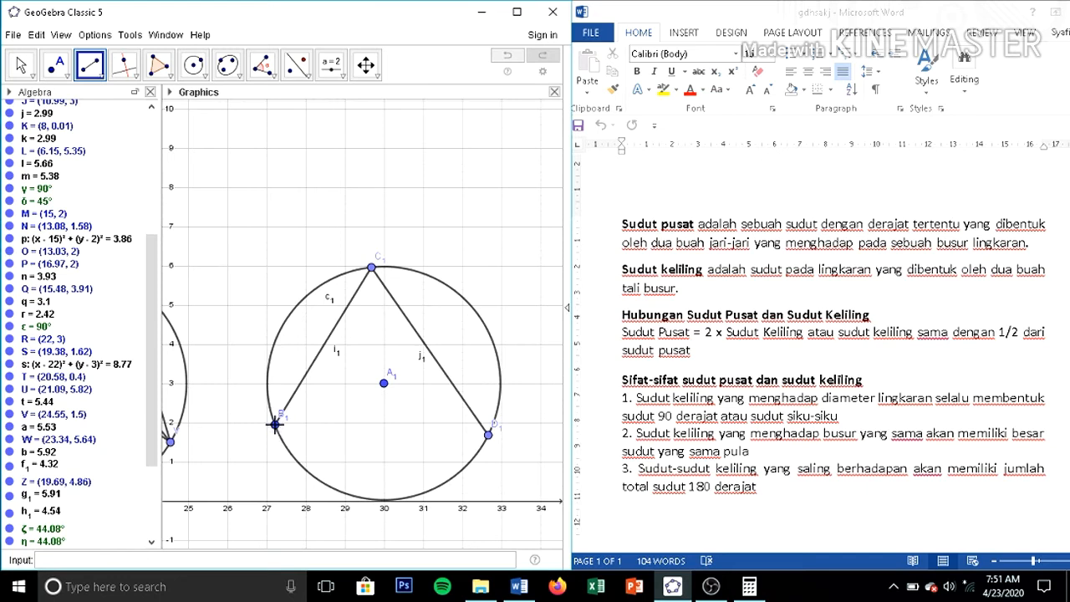
- Complete the inscribed quadrilateral with a chord from B₁ to about (29.7, 0) and another from there to D₁
left_click(275, 426)
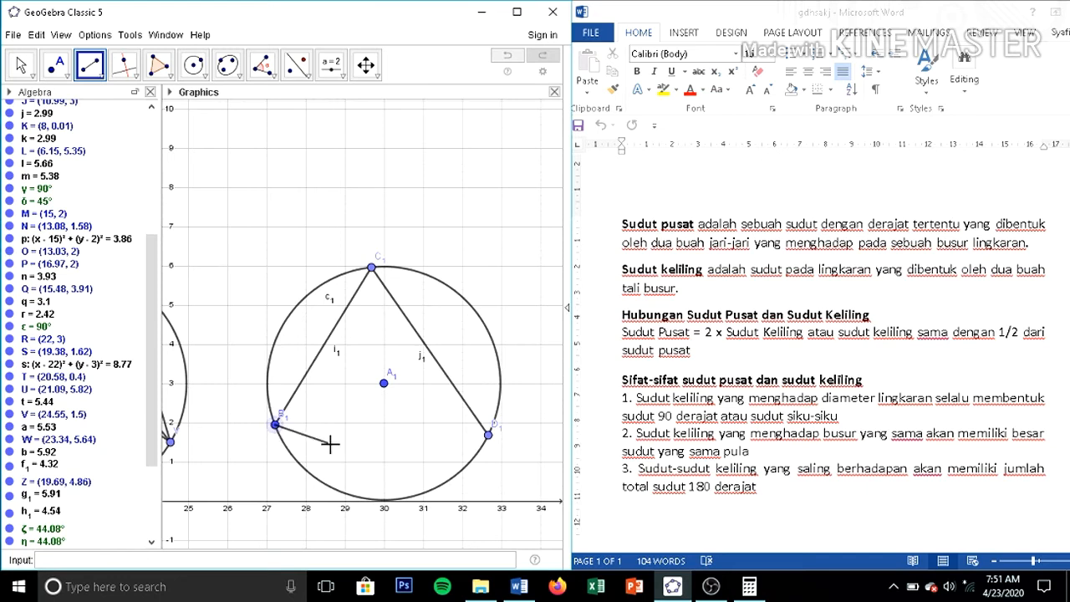
left_click(373, 498)
left_click(372, 498)
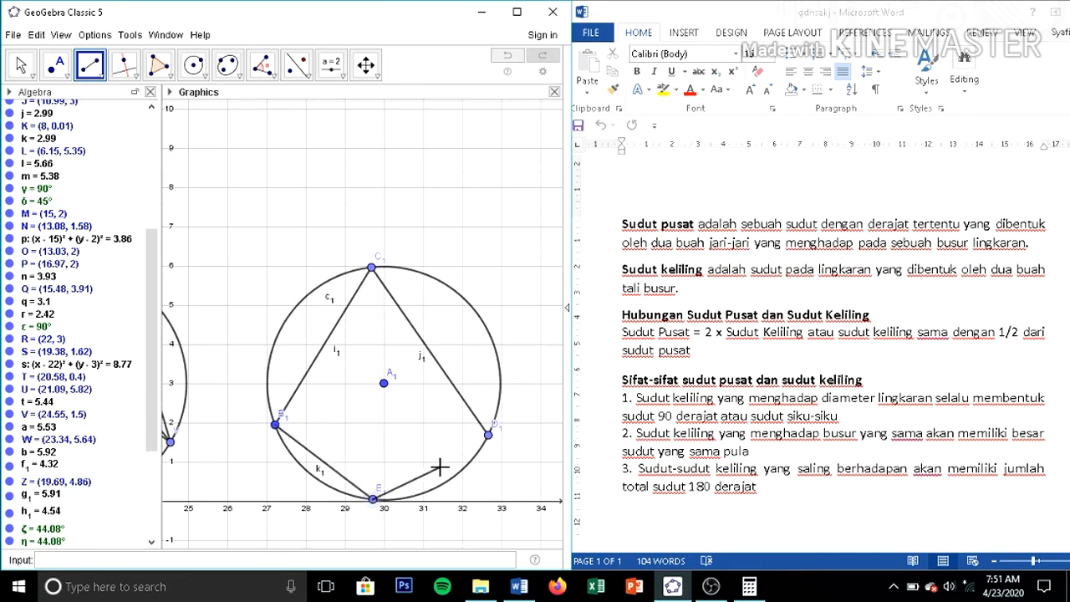
left_click(488, 435)
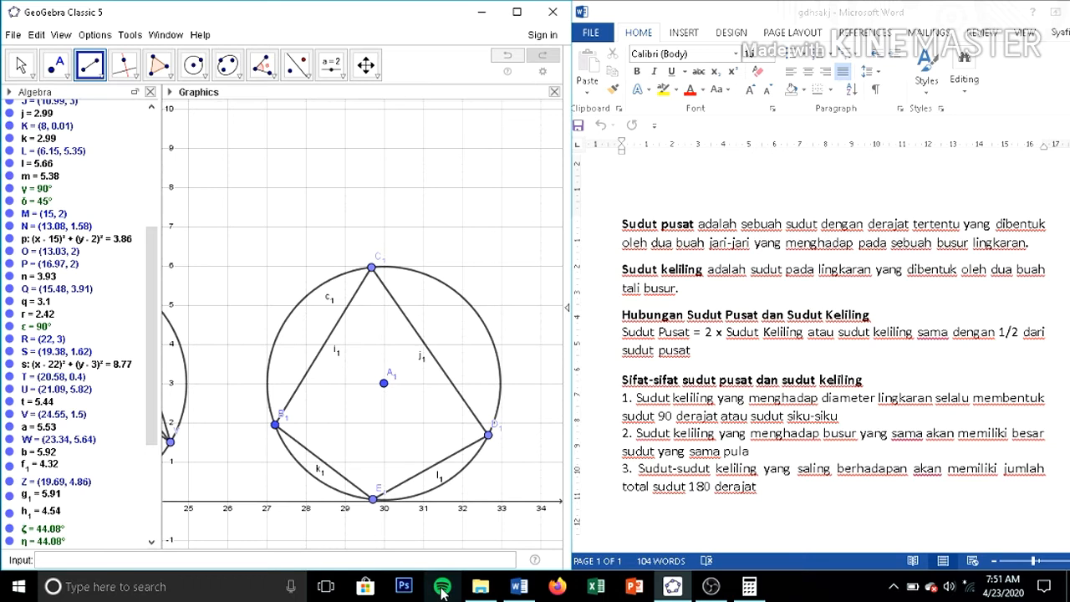
- Mark the two opposite inscribed angles of the quadrilateral at C₁ and E₁
left_click(266, 72)
left_click(277, 428)
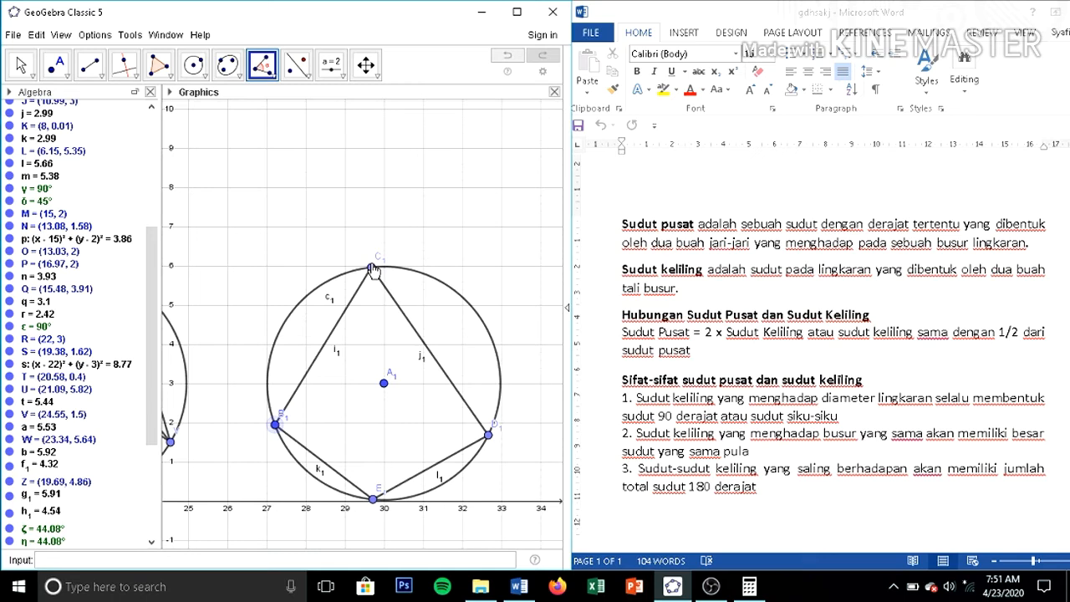
left_click(489, 436)
left_click(373, 500)
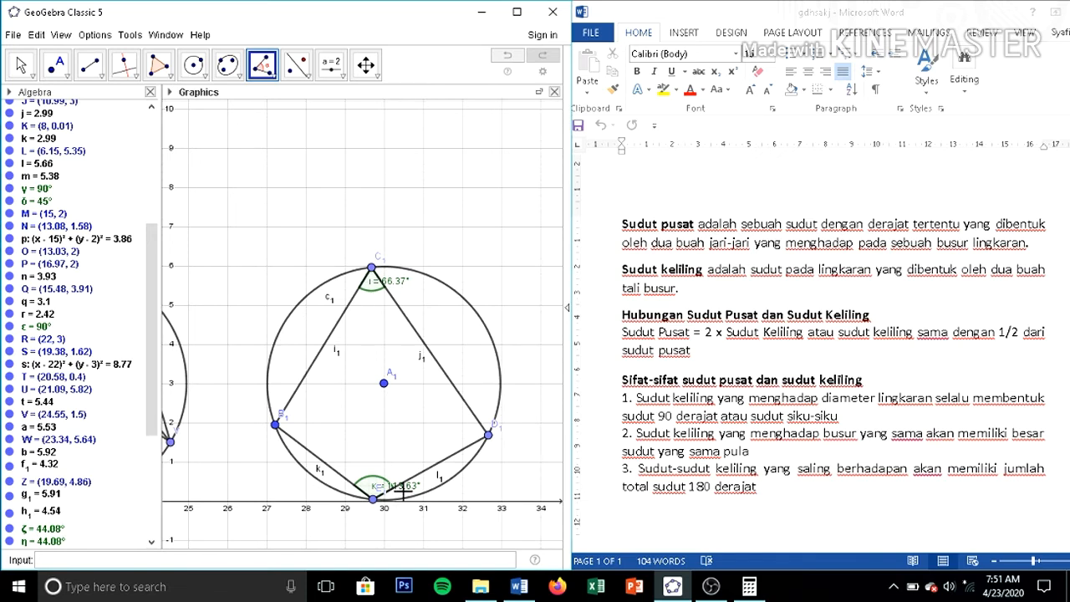
- Switch to Calculator, add the two opposite angles as 113.63 + 66.37, and minimize it again
left_click(750, 588)
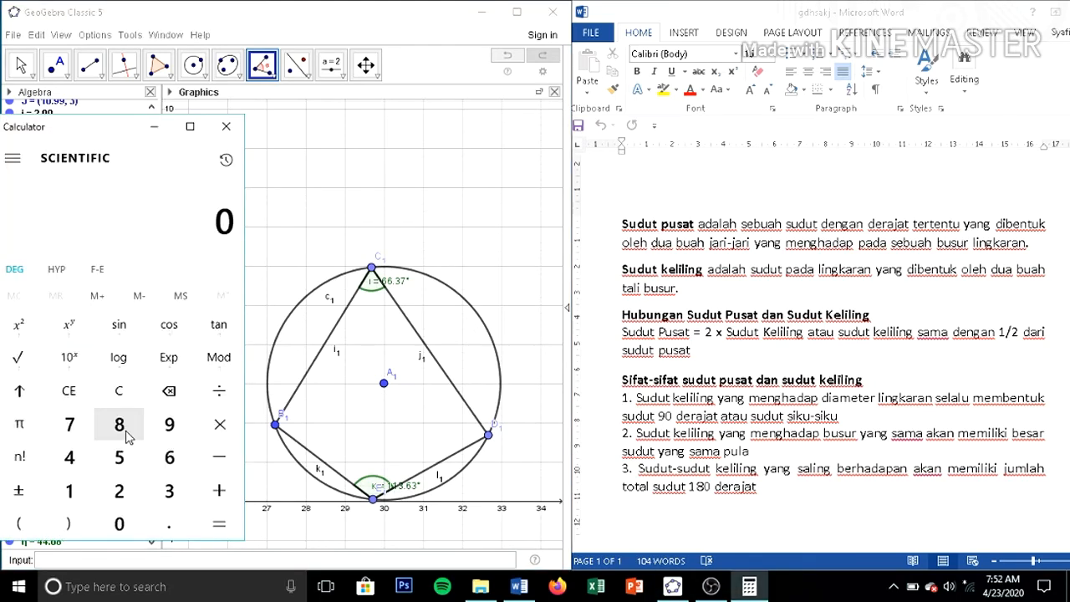
type("113")
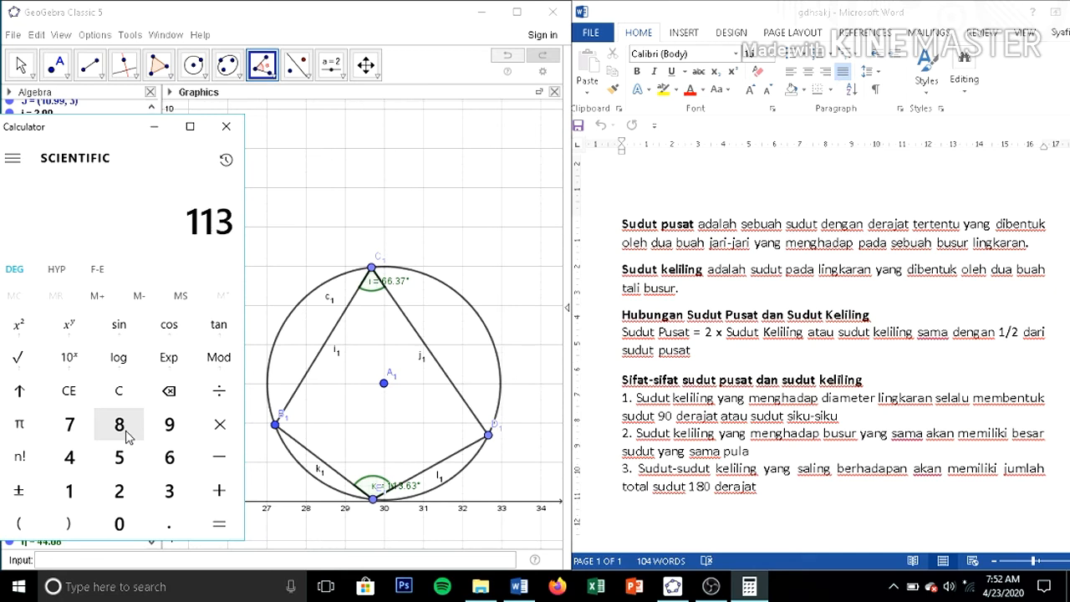
type(".63")
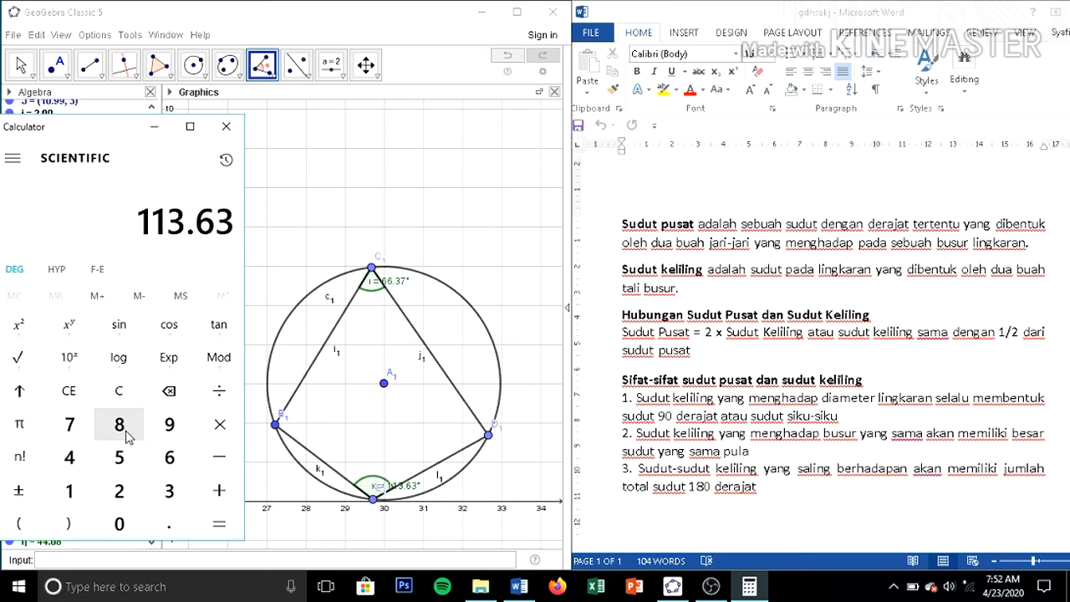
left_click(218, 494)
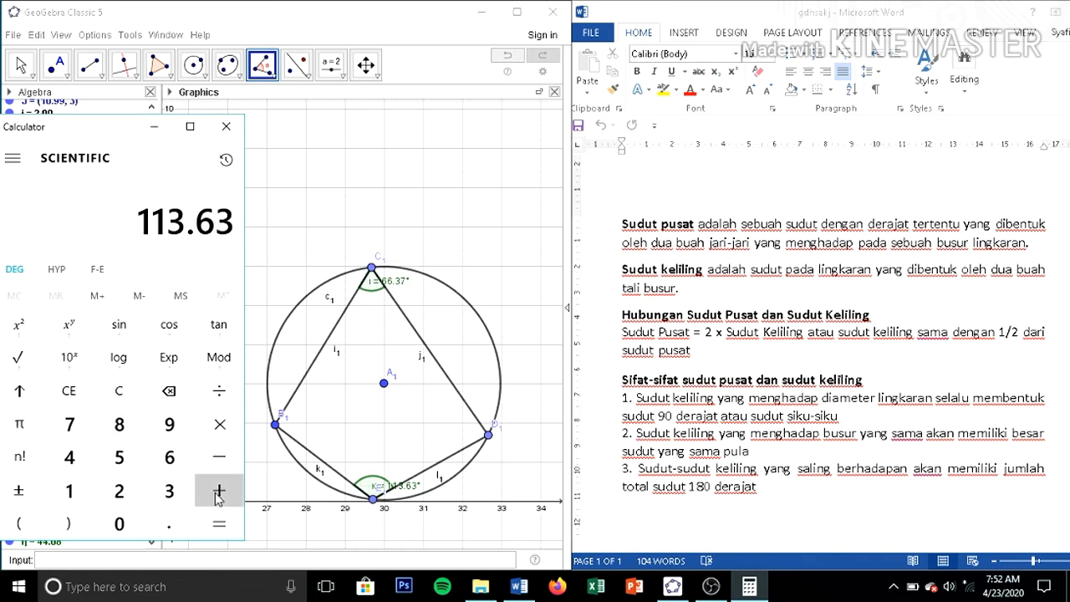
type("66.37")
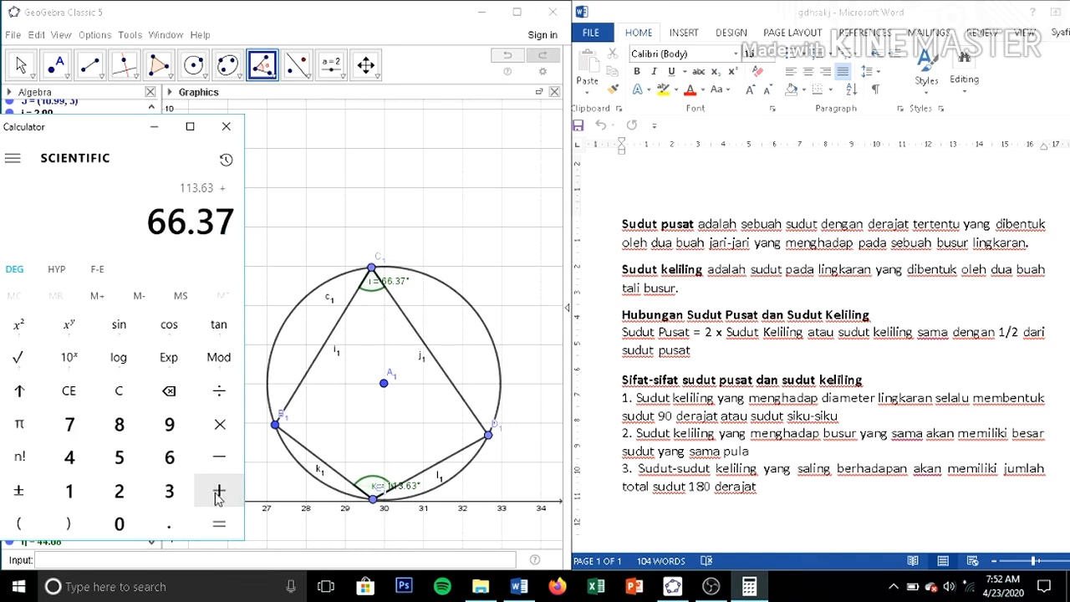
key("Return")
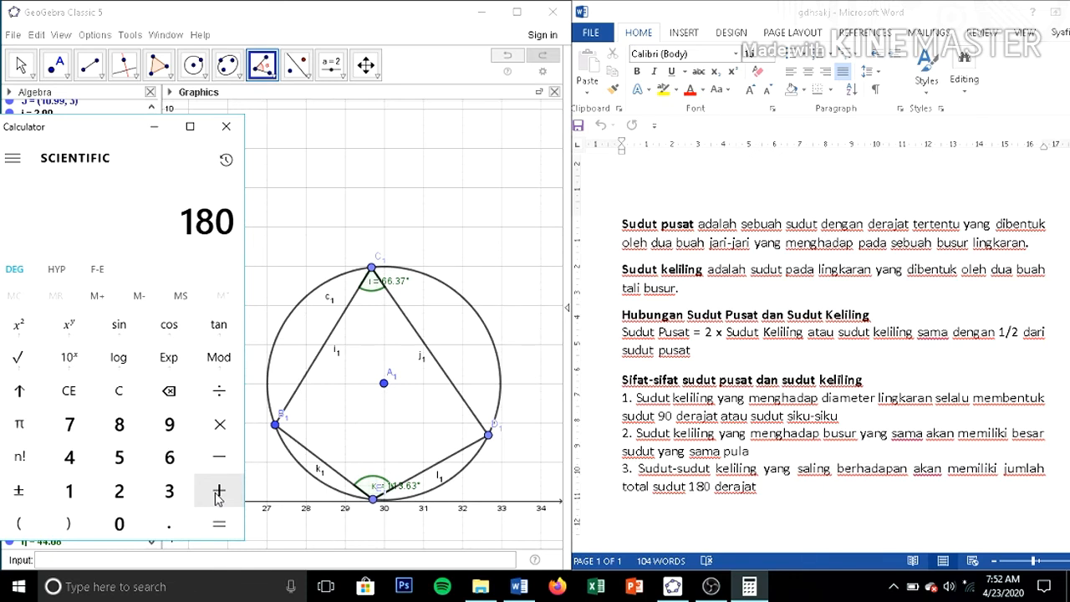
left_click(154, 126)
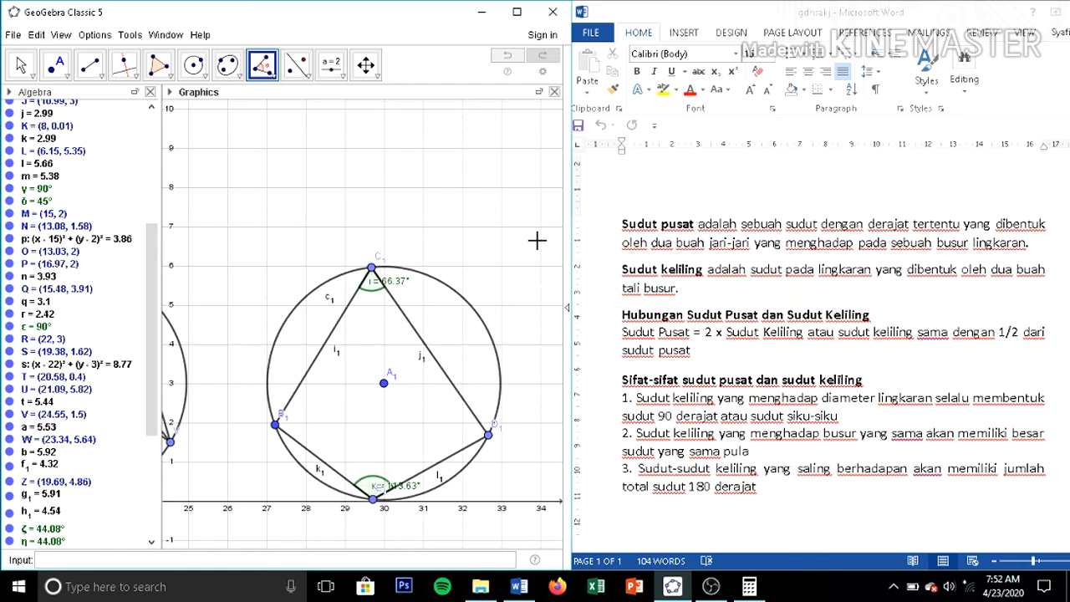
- Review all the constructed circles and their marked angles, from the quadrilateral back to the first ones
left_click(20, 70)
scroll(337, 194, "down", 4)
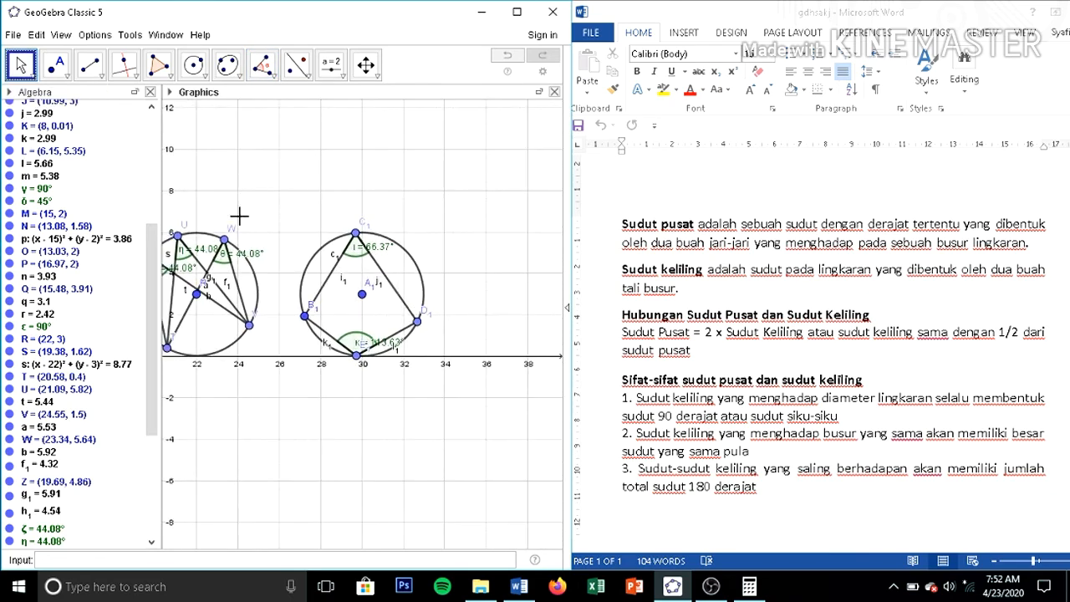
left_click_drag(310, 186, 408, 188)
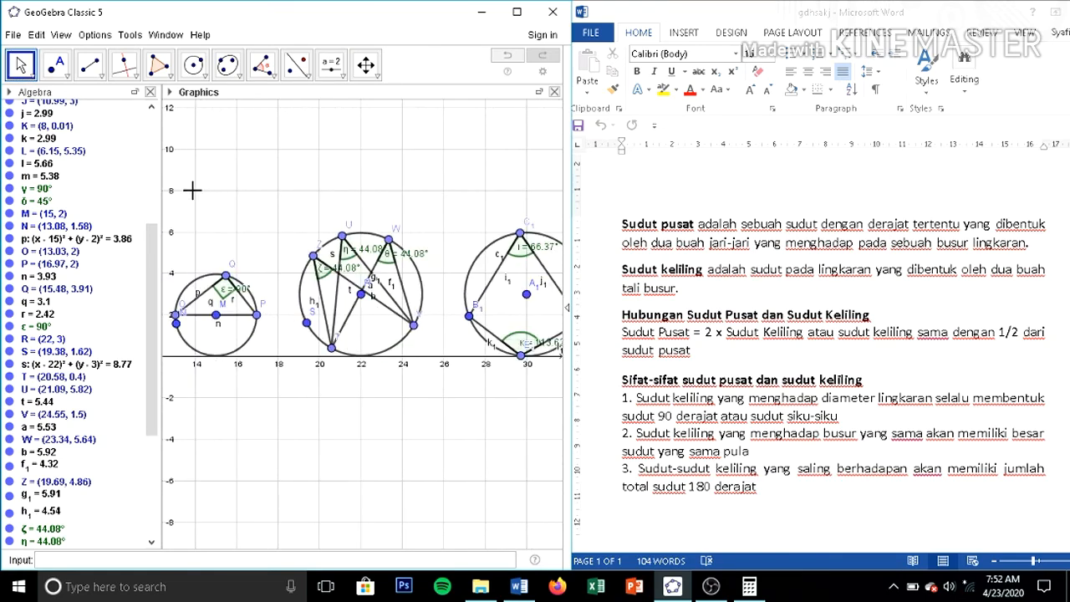
left_click_drag(192, 191, 482, 201)
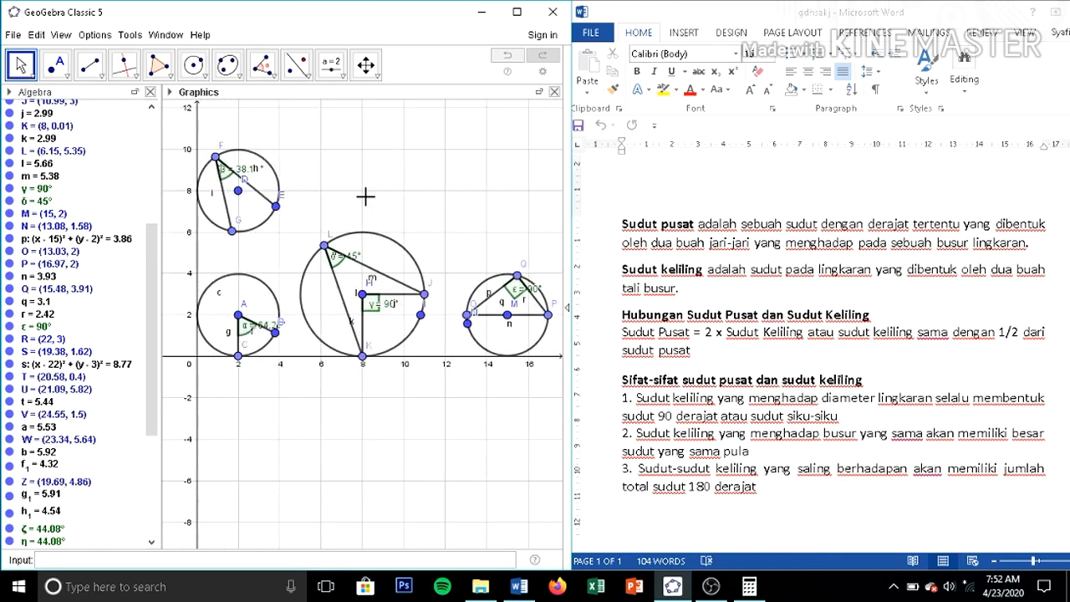